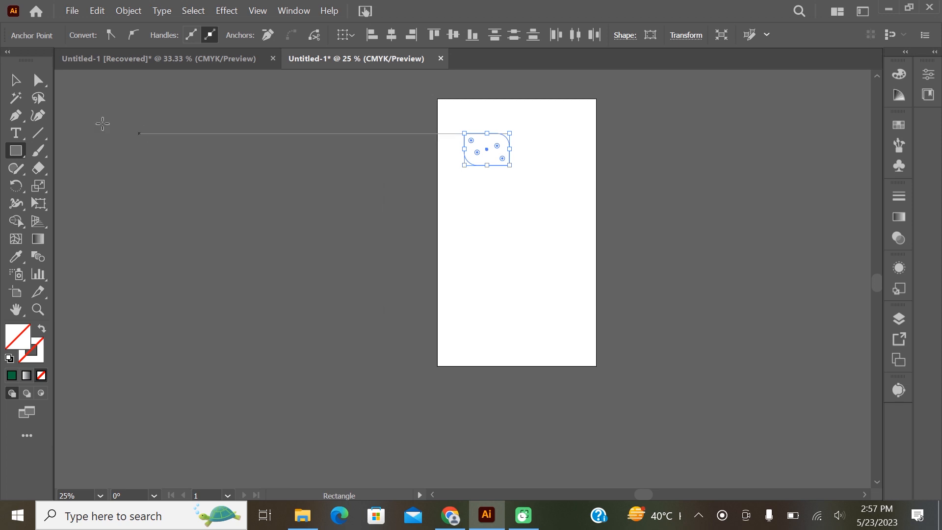
Step: Give the rectangle with two rounded corners a 5 pt dark green stroke
left_click(487, 149)
left_click(124, 35)
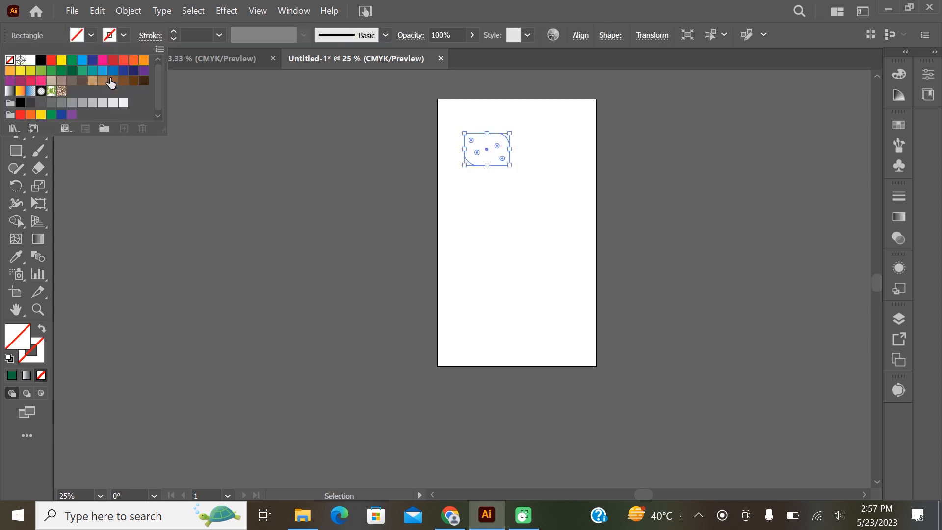
left_click(41, 70)
left_click(173, 32)
left_click(308, 81)
Step: Draw a plain rectangle beside the rounded shape and an ellipse below it, pulled into a teardrop
left_click(506, 140)
mouse_move(507, 137)
left_mouse_down()
mouse_move(507, 129)
mouse_move(569, 190)
left_mouse_up()
key("m")
left_click_drag(15, 157, 73, 187)
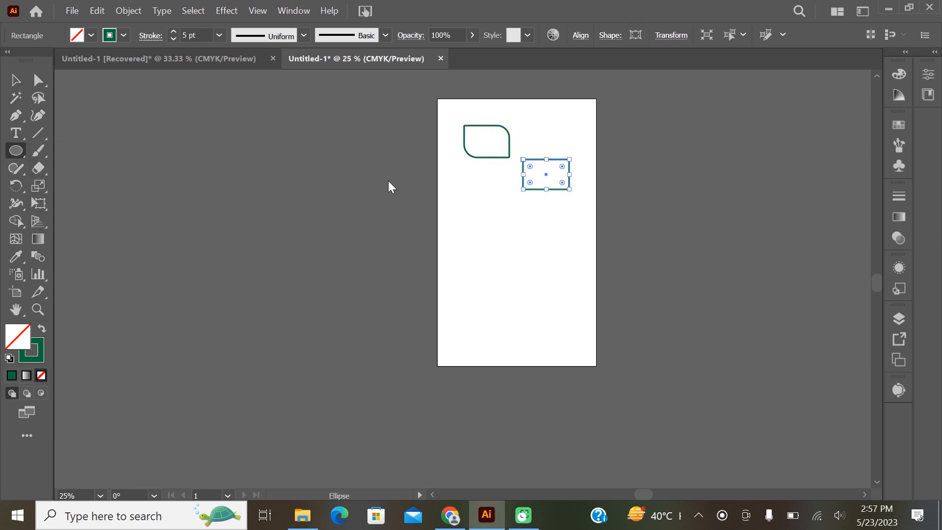
mouse_move(459, 172)
left_mouse_down()
mouse_move(503, 203)
mouse_move(521, 186)
mouse_move(475, 178)
mouse_move(485, 174)
left_mouse_up()
key("v")
key("a")
left_click(577, 156)
left_click_drag(464, 126, 449, 108)
key("ctrl+z")
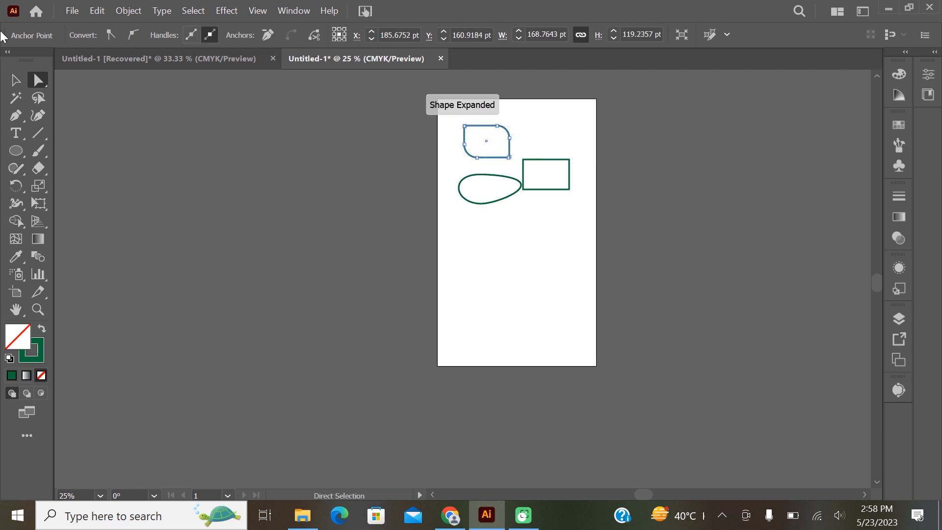
key("v")
key("ctrl+z")
Step: Rotate the rounded shape clockwise and spread the rounded shape, teardrop and rectangle around the upper part of the artboard
mouse_move(483, 138)
left_mouse_down()
mouse_move(490, 129)
mouse_move(481, 134)
left_mouse_up()
left_click_drag(487, 131, 483, 137)
left_click_drag(496, 175, 435, 150)
left_click_drag(528, 159, 489, 89)
Step: Duplicate the set of outline shapes further down the artboard
left_click(414, 174, "shift")
left_click(472, 152, "shift")
left_click_drag(472, 153, 445, 238)
key("ctrl+a")
left_click(446, 183)
key("ctrl+a")
left_click_drag(435, 186, 508, 246)
Step: Fill the remaining gaps of the artboard with scattered copies of the rectangle, teardrop and rounded shape
left_click(592, 262)
left_click_drag(592, 263, 496, 335)
left_click(381, 388)
left_click_drag(425, 375, 522, 137)
left_click_drag(401, 247, 595, 204)
left_click(542, 153)
left_click_drag(487, 173, 466, 258)
left_click_drag(495, 212, 563, 265)
left_click_drag(466, 256, 557, 300)
left_click_drag(545, 177, 585, 349)
left_click_drag(571, 310, 578, 311)
left_click_drag(458, 227, 580, 127)
Step: Group all the shapes and rasterize the group in CMYK at 300 ppi with a transparent background
key("ctrl+a")
key("ctrl+g")
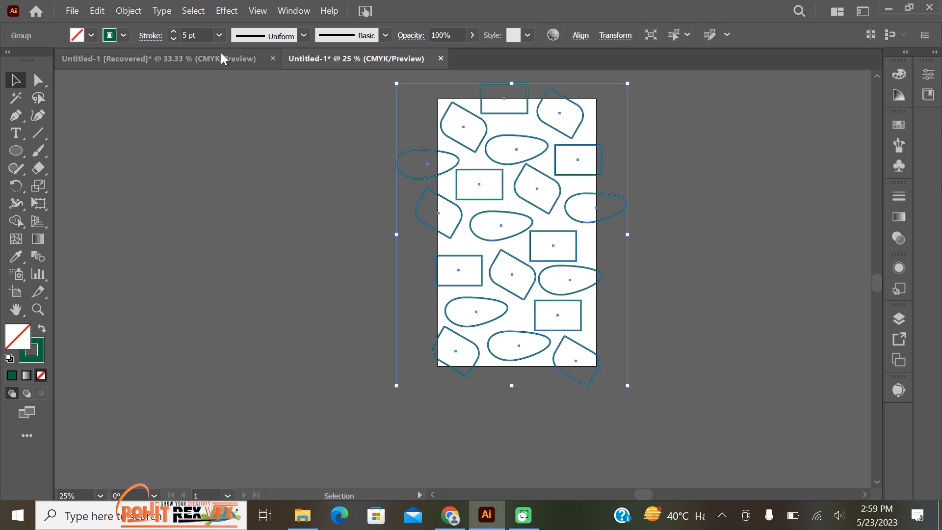
left_click(128, 10)
left_click(238, 229)
left_click(327, 216)
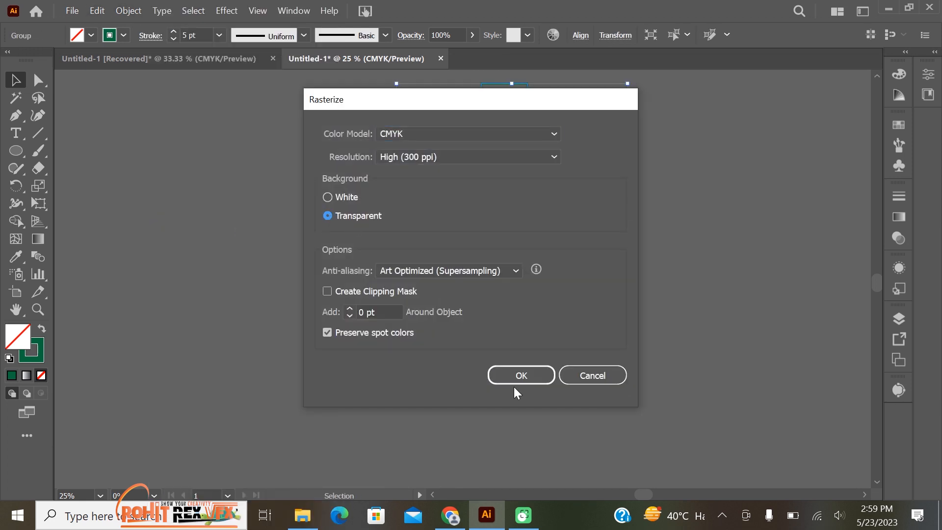
left_click(513, 379)
Step: Crop the rasterized pattern to the edges of the artboard
left_click(531, 195)
left_click(467, 35)
left_click_drag(616, 243, 596, 242)
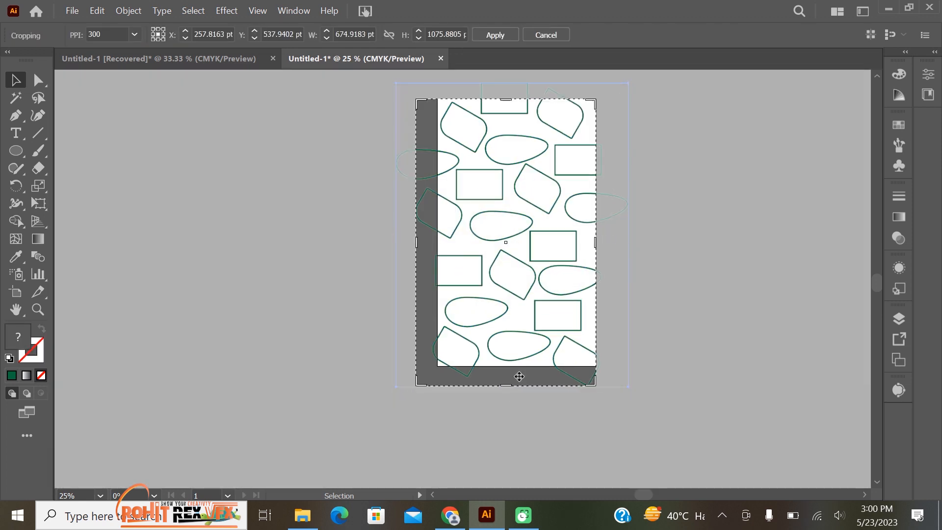
left_click_drag(515, 386, 508, 365)
left_click_drag(416, 232, 437, 231)
key("Return")
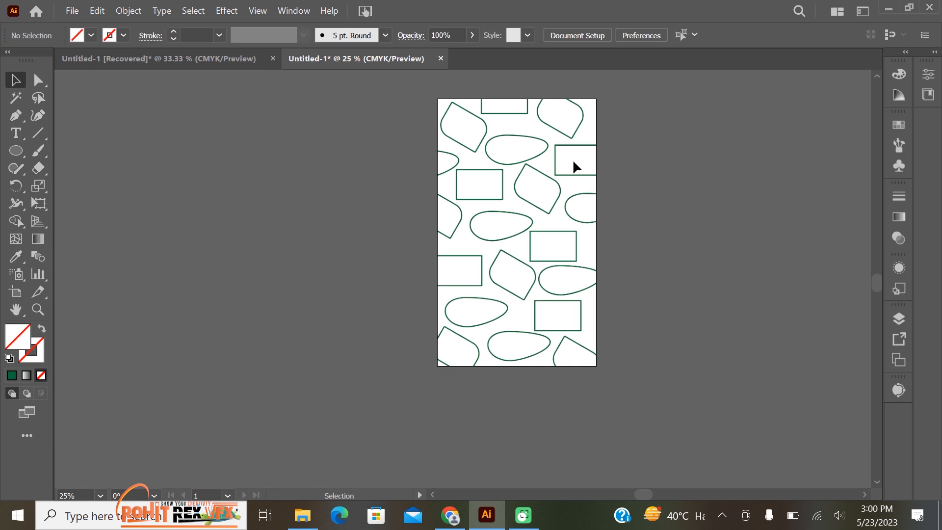
Step: Lower the opacity of the cropped pattern to 9%
left_click(580, 35)
left_click_drag(580, 52, 530, 51)
left_click(672, 146)
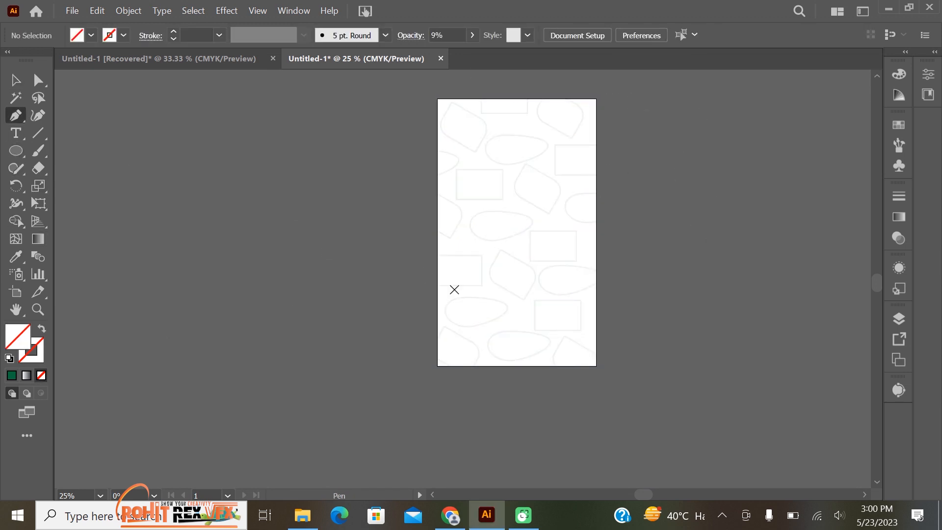
left_click(438, 291)
left_click_drag(490, 299, 508, 309)
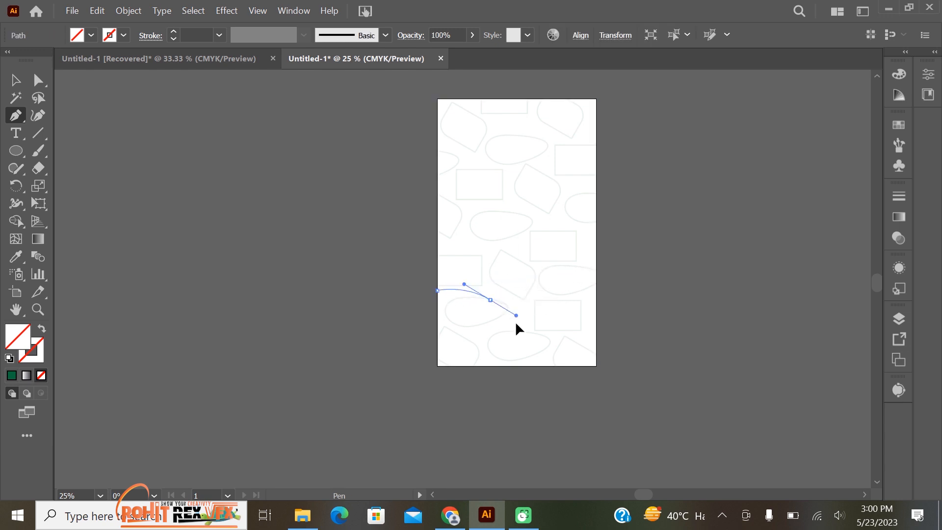
left_click_drag(523, 342, 544, 343)
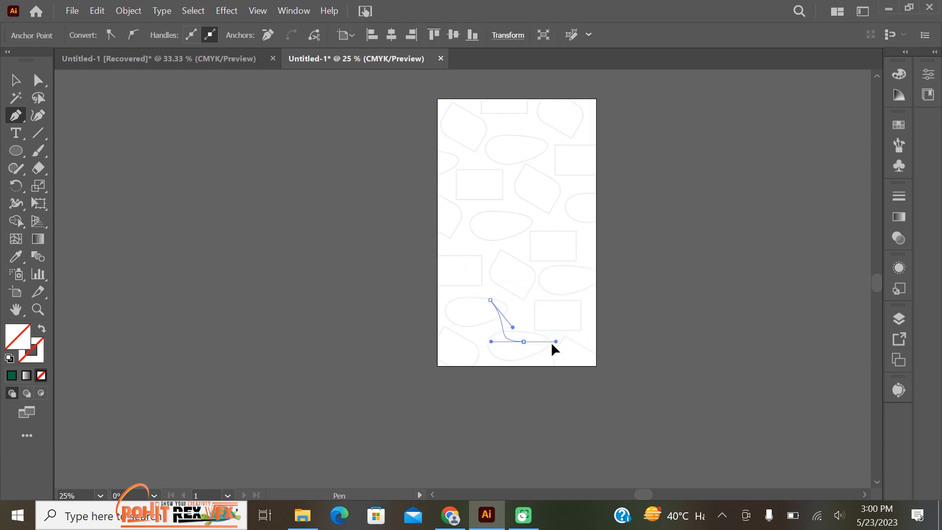
left_click_drag(596, 256, 690, 254)
left_click(596, 255)
left_click(595, 365)
left_click(436, 366)
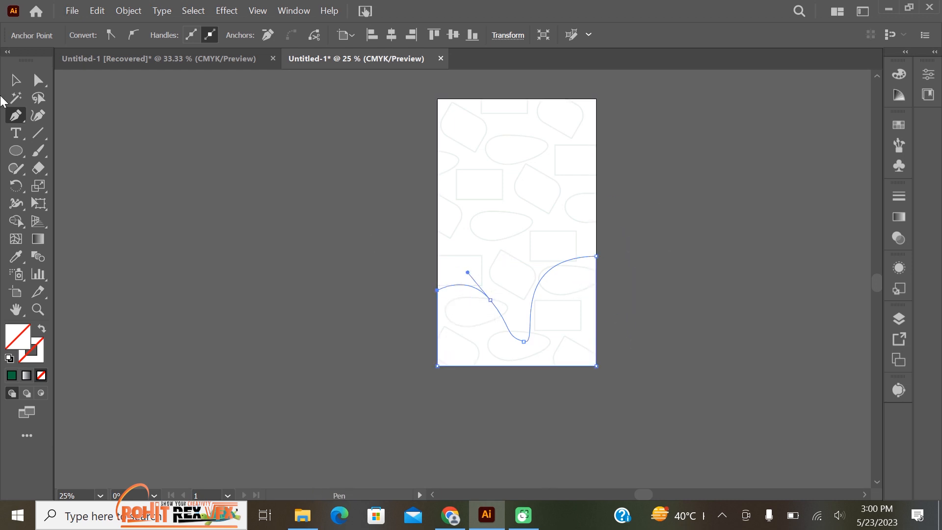
key("a")
left_click_drag(523, 341, 517, 292)
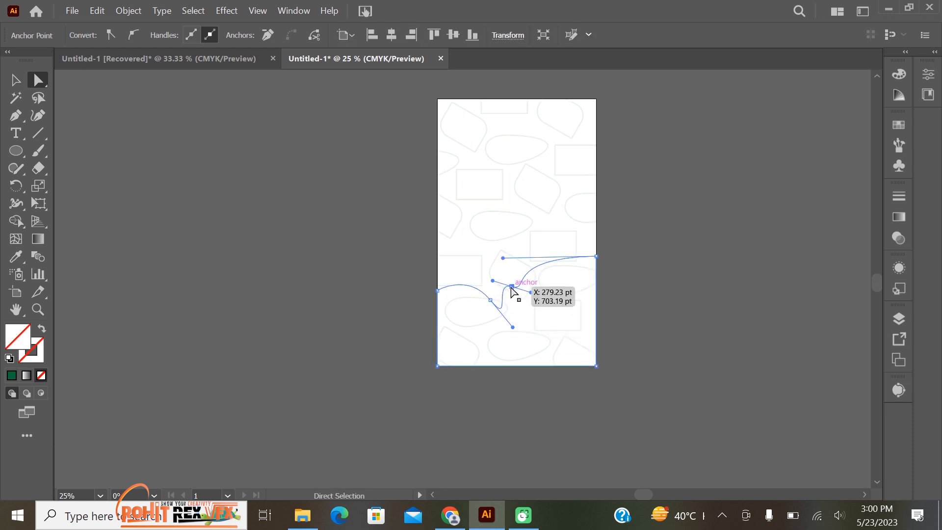
key("Delete")
key("ctrl+z")
left_click_drag(532, 294, 526, 254)
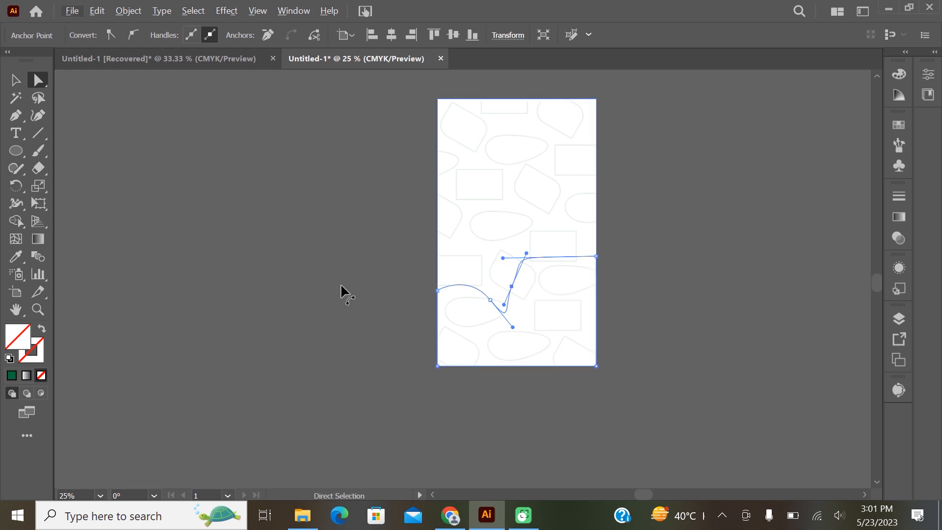
left_click(149, 84)
left_click(478, 290)
key("Delete")
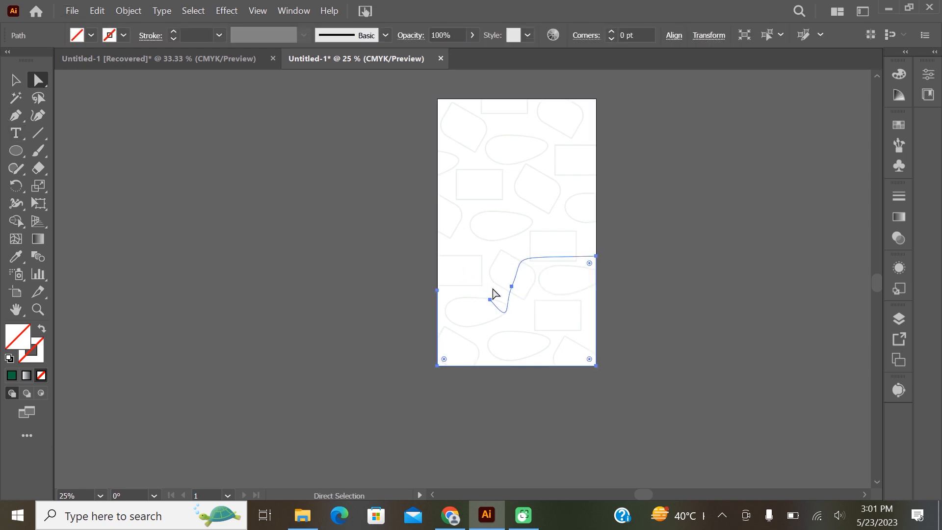
key("v")
key("Delete")
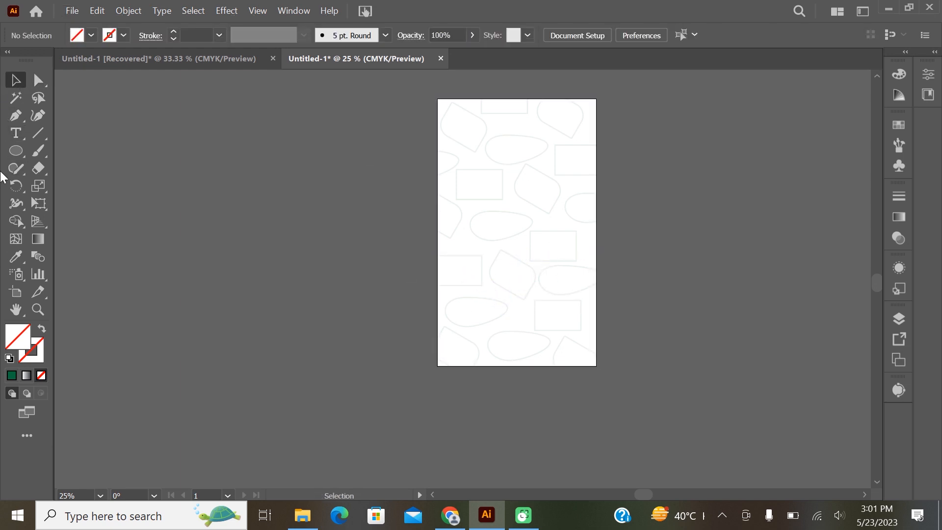
Step: Draw a closed wave shape with the Pen tool covering the lower part of the artboard, rising toward the right edge
left_click(438, 298)
left_click_drag(523, 267, 579, 281)
left_click(595, 197)
left_click(596, 365)
left_click(437, 365)
left_click(438, 299)
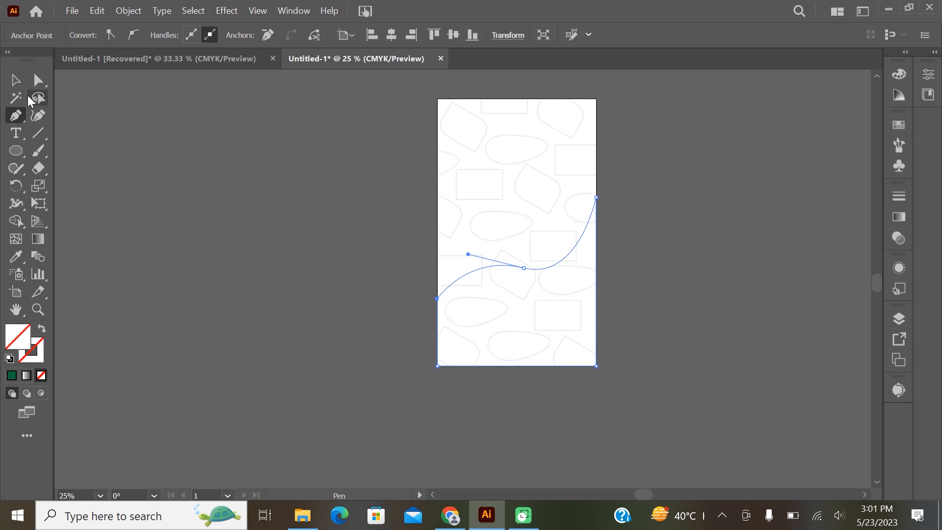
Step: Fill the wave shape with a solid dark orange
double_click(27, 344)
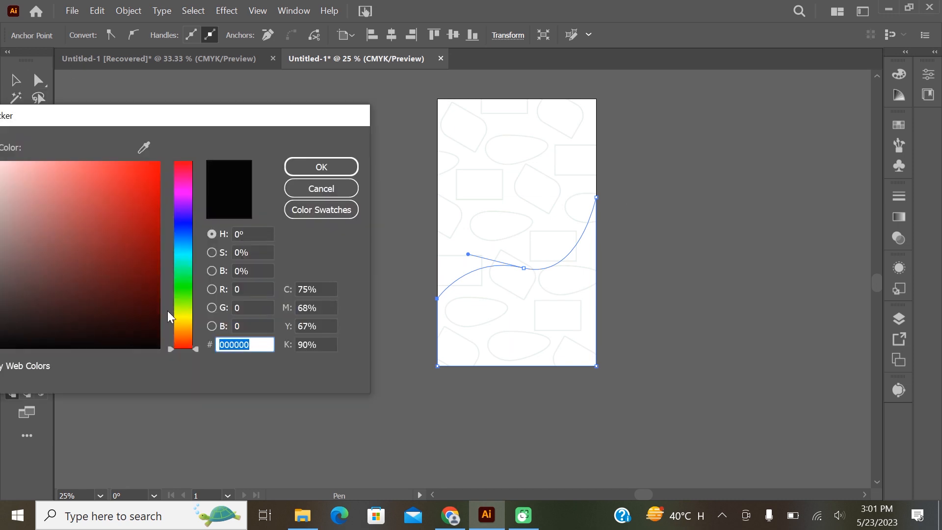
left_click(183, 332)
left_click(178, 338)
left_click(140, 299)
left_click(134, 264)
left_click(177, 336)
mouse_move(141, 273)
left_mouse_down()
mouse_move(130, 272)
mouse_move(156, 260)
left_mouse_up()
left_click(180, 338)
left_click_drag(136, 228, 139, 206)
left_click_drag(128, 116, 584, 117)
left_click(769, 171)
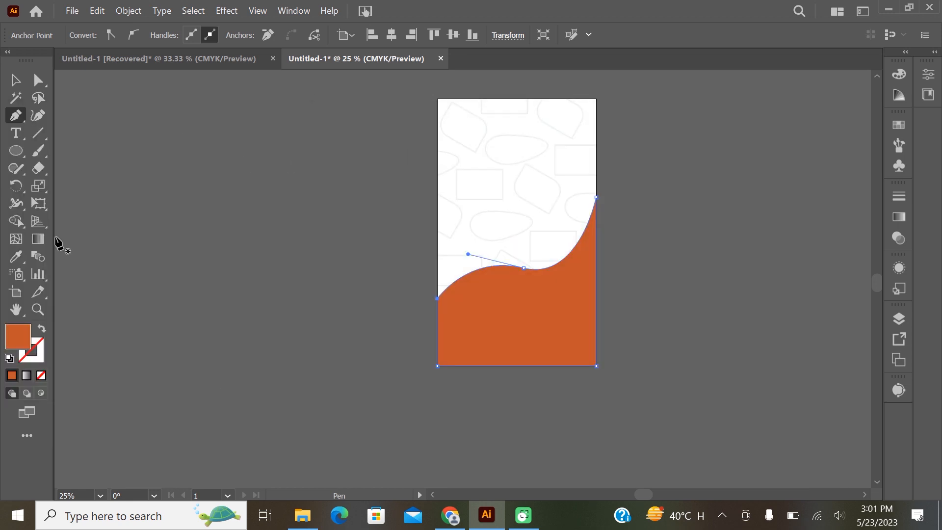
Step: Apply a linear gradient to the wave shape, running diagonally from the lower left to the upper right
left_click(38, 239)
left_click(506, 324)
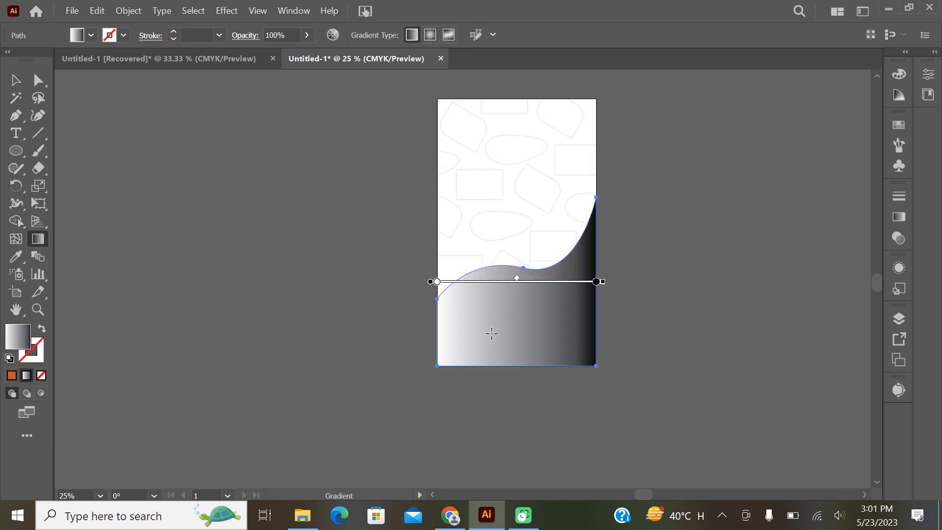
left_click_drag(431, 370, 622, 196)
left_click_drag(521, 284, 543, 304)
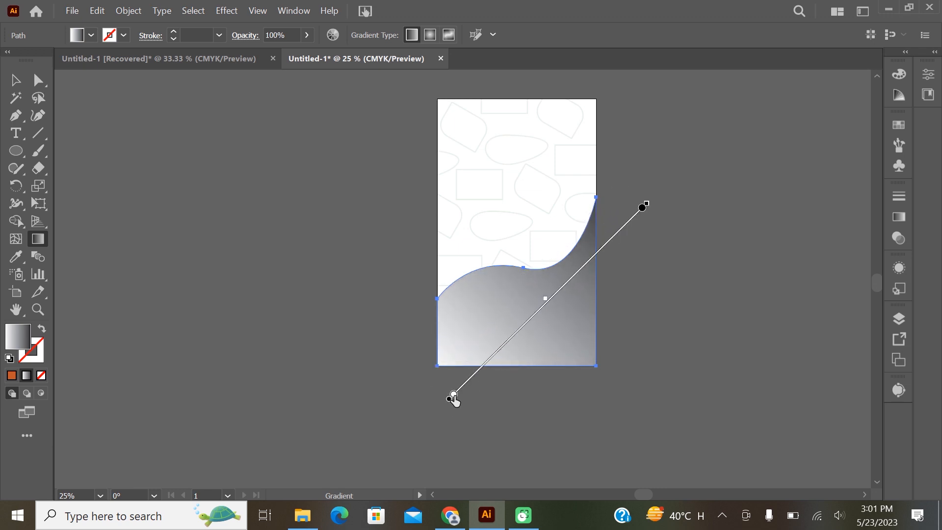
Step: Set the gradient's lower-left color stop to red and its upper-right stop to a brownish orange
double_click(454, 398)
left_click(296, 349)
left_click(291, 349)
double_click(642, 208)
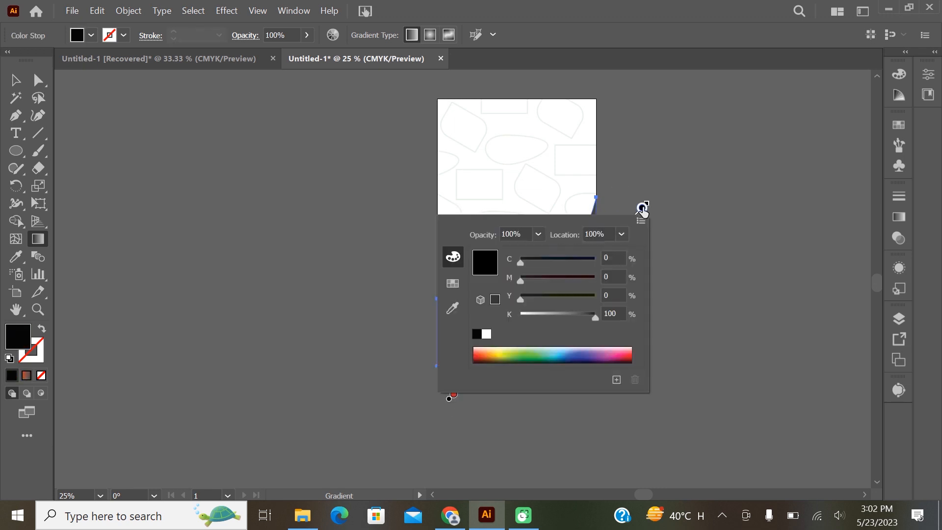
left_click(493, 352)
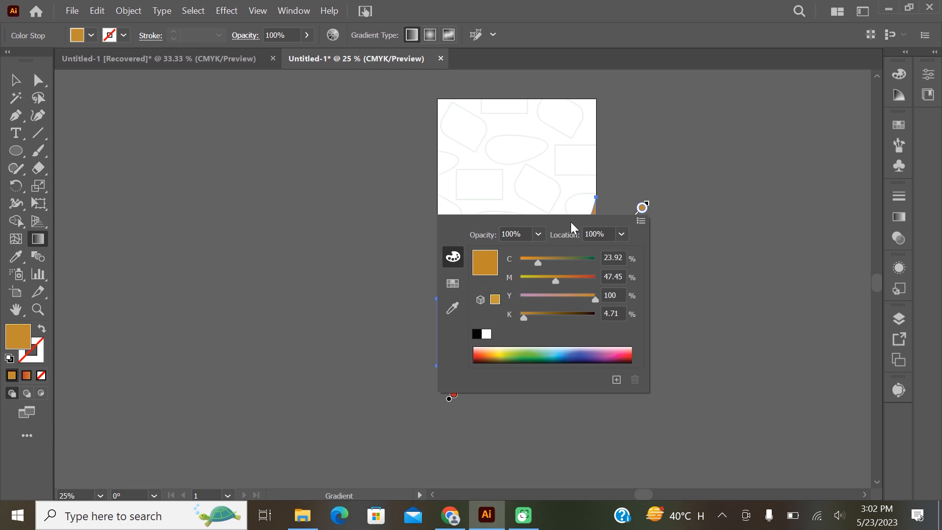
left_click(486, 351)
left_click(166, 111)
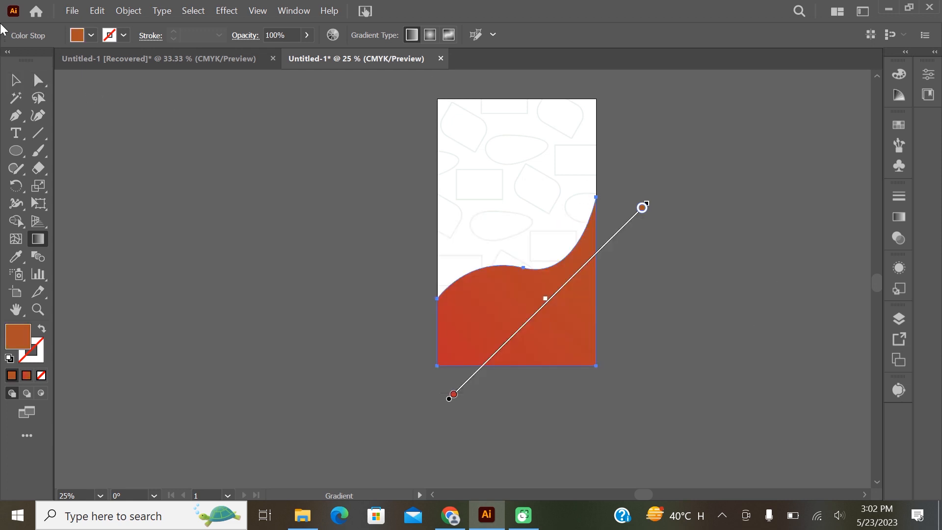
key("v")
left_click(603, 211)
left_click(543, 300)
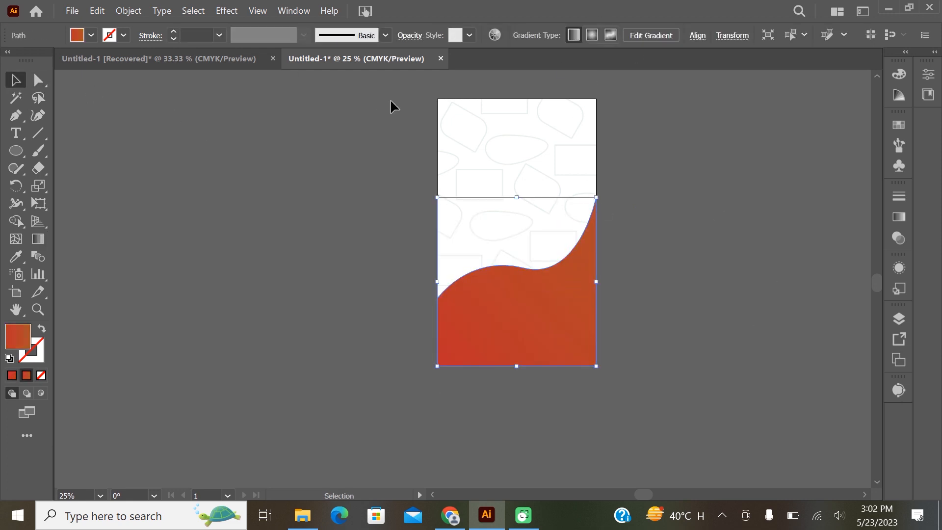
left_click(619, 311)
left_click(584, 309)
left_click(841, 209)
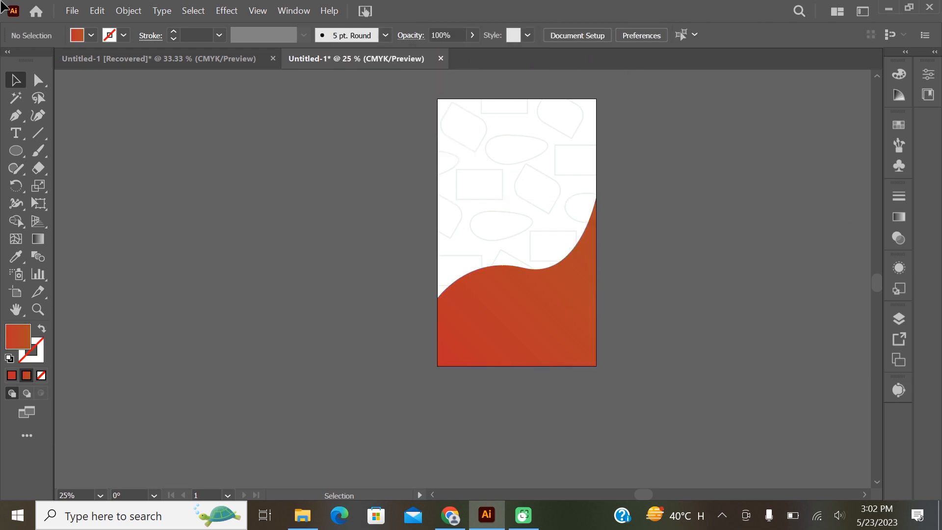
left_click(503, 266)
left_click(650, 114)
Step: Create a text box beside the artboard reading "healthy space" on two lines, with a font size of 106 pt
left_click_drag(150, 134, 341, 262)
key("BackSpace")
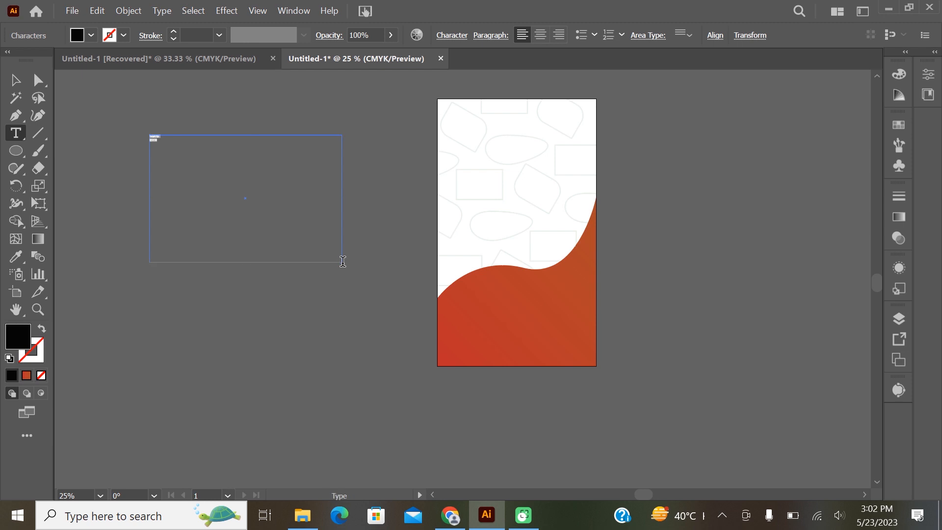
left_click(927, 73)
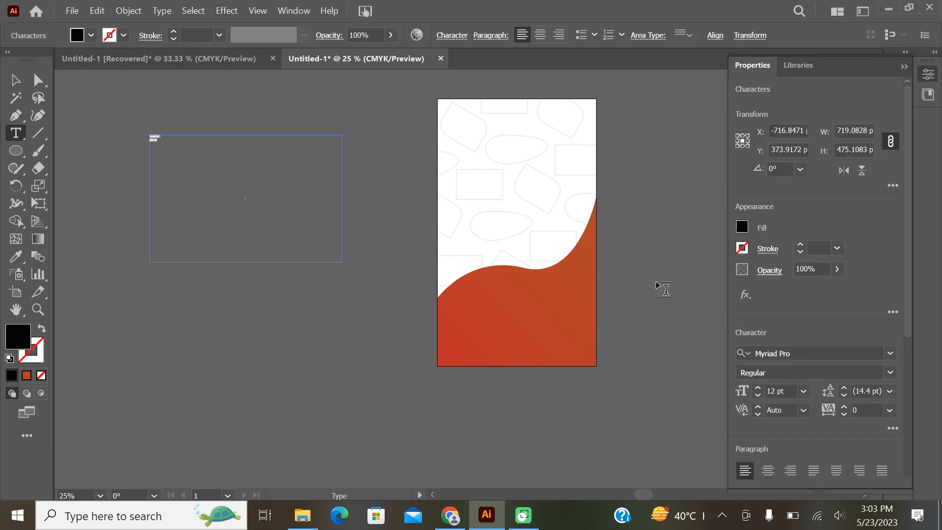
left_click(780, 391)
type("26")
key("Return")
Step: Retype the heading in capitals as "HEALTHY SPACE"
scroll(786, 391, "up", 20)
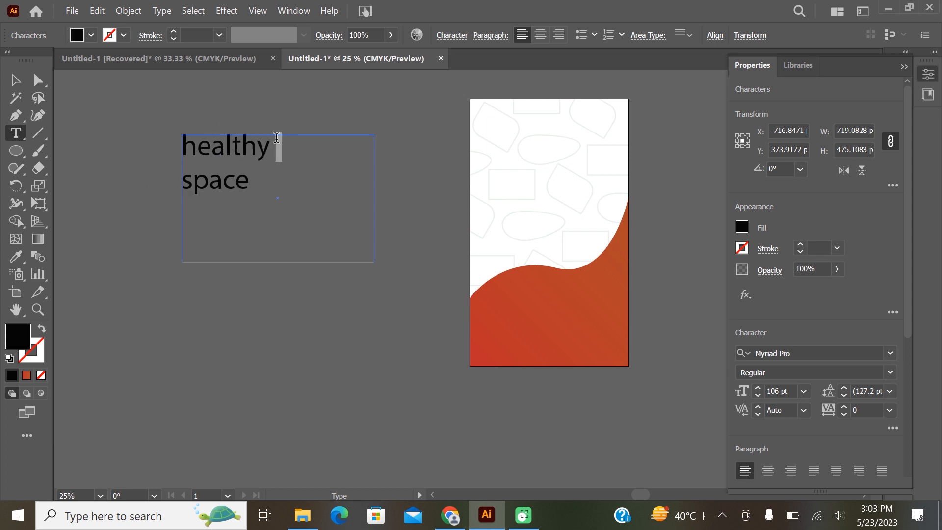
key("ctrl+a")
type("H")
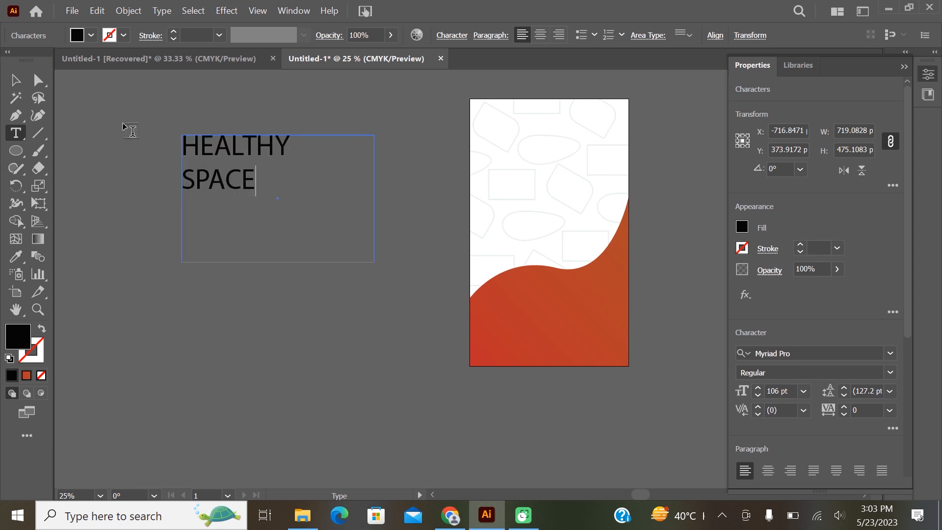
Step: Change the font of the whole heading to Peace Sans Regular
key("ctrl+a")
left_click(800, 355)
key("Up")
key("Up")
key("Up")
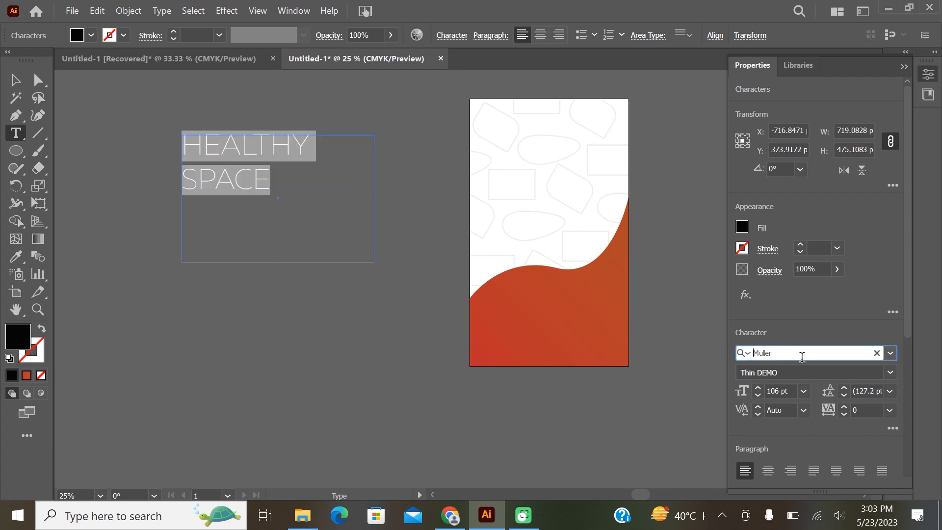
key("Down")
key("Down")
left_click_drag(907, 299, 907, 436)
left_click(889, 122)
left_click(848, 223)
Step: Sample the wave shape's gradient fill onto the heading text with the Eyedropper
left_click(92, 36)
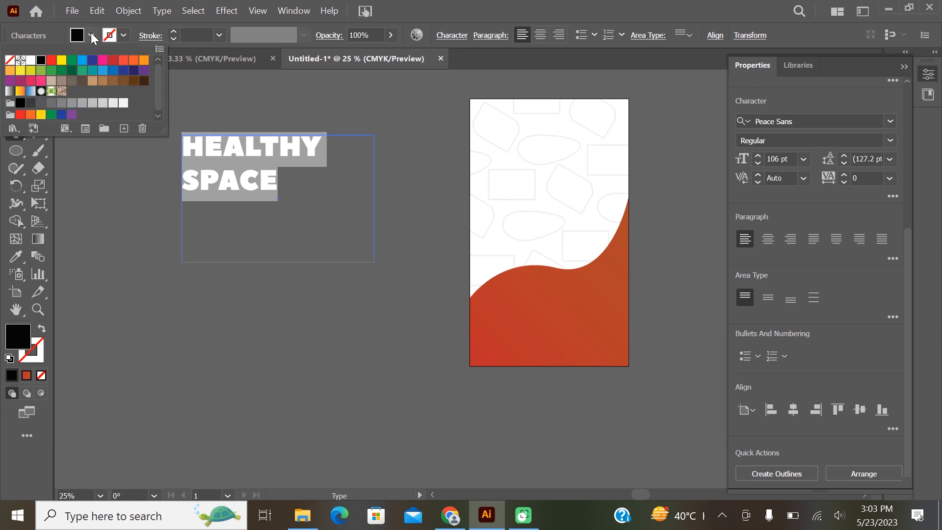
left_click(16, 257)
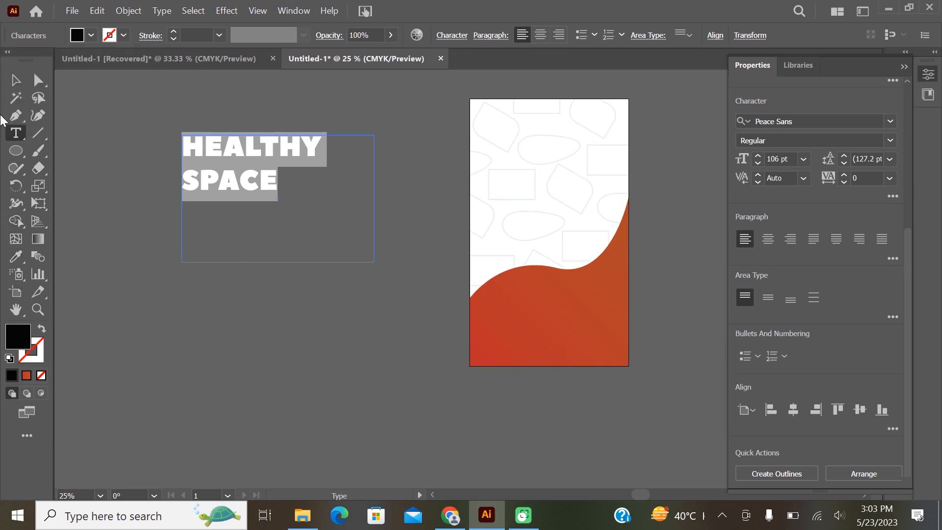
left_click(542, 319)
key("v")
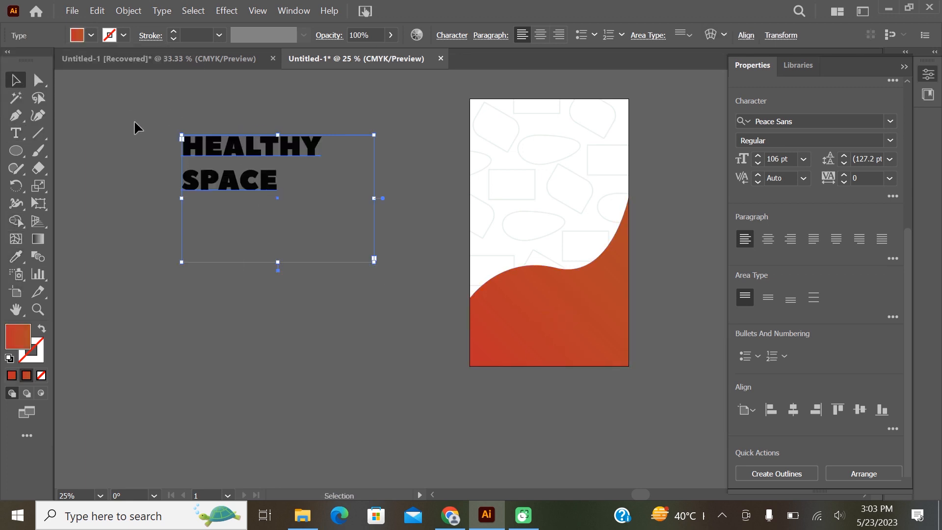
key("ctrl+a")
left_click(16, 256)
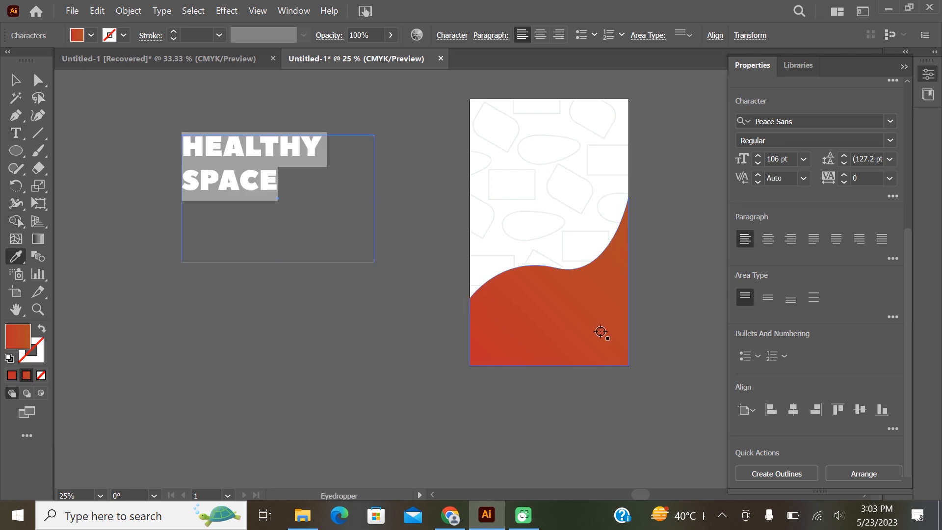
Step: Shrink the text frame around the heading, center its text and move it to the upper part of the artboard
left_click(16, 80)
left_click_drag(372, 200, 325, 199)
left_click_drag(250, 263, 242, 185)
left_click(767, 239)
left_click_drag(308, 159, 603, 148)
Step: Set the whole "HEALTHY SPACE" heading to an 81 pt font size with 77 pt leading
key("t")
left_click(560, 154)
key("ctrl+a")
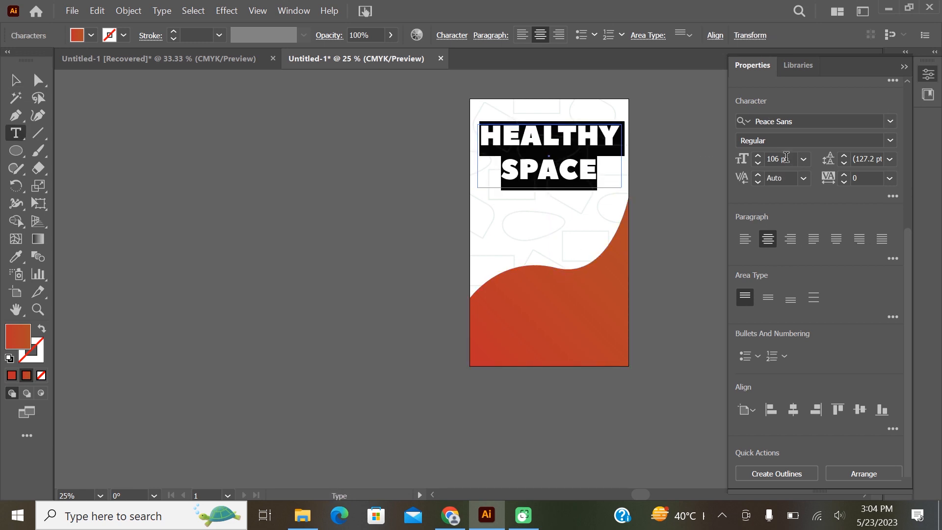
scroll(785, 159, "down", 20)
scroll(870, 160, "down", 20)
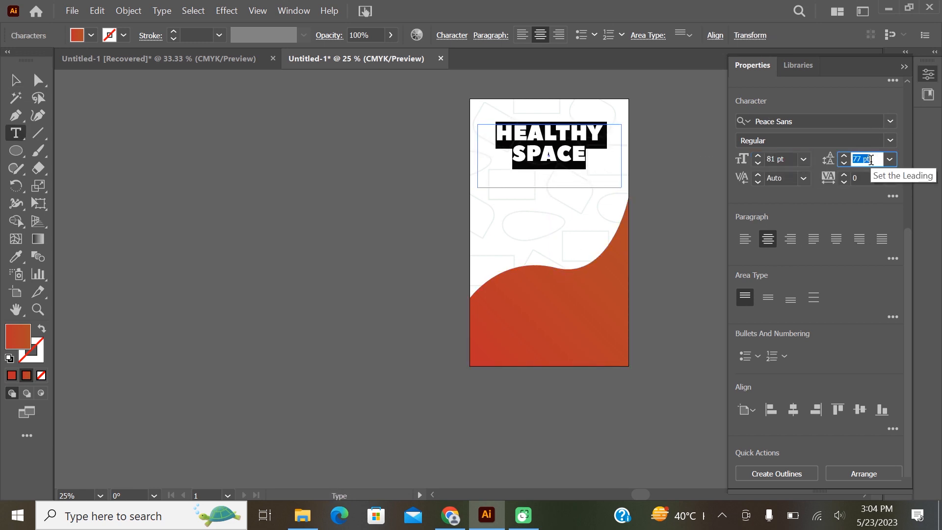
key("Escape")
Step: Convert the heading text to outlines and apply the wave shape's gradient to it with the Eyedropper
right_click(569, 120)
left_click(626, 292)
left_click(15, 258)
left_click(591, 316)
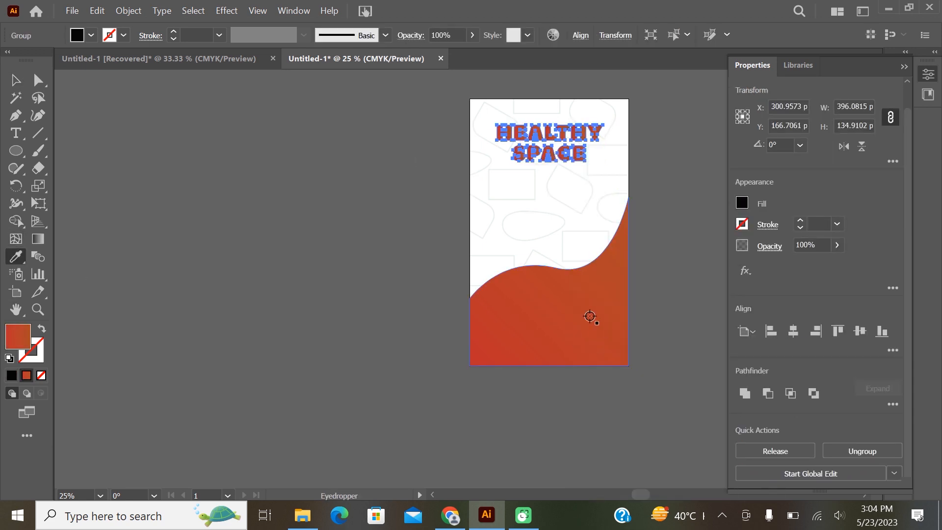
key("v")
left_click(685, 210)
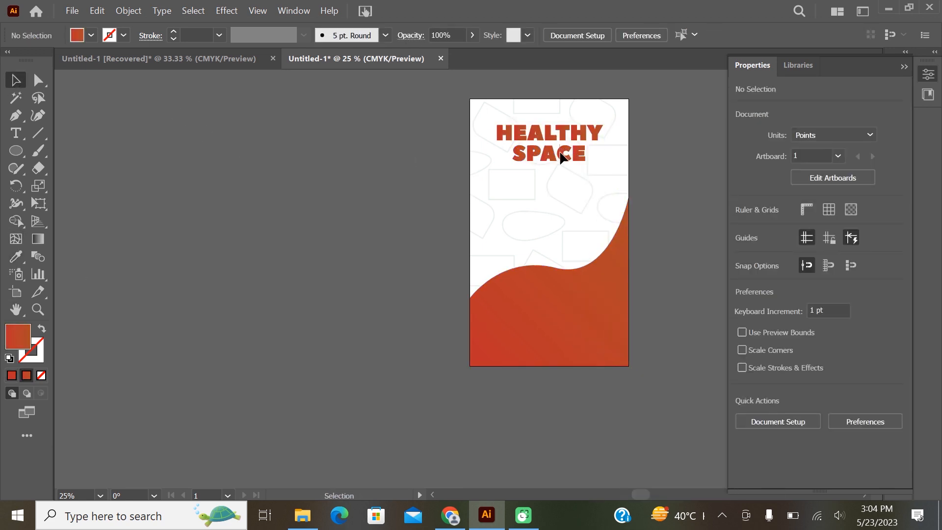
left_click(561, 156)
left_click(656, 185)
Step: Place the salad bowl image "pngwing.com (39)" from the Downloads folder into the poster document
key("shift+ctrl+p")
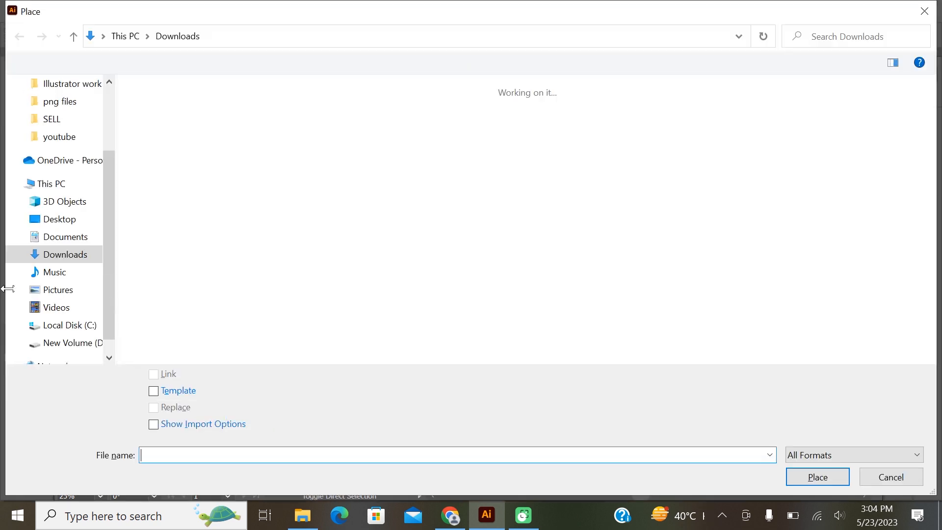
scroll(427, 231, "down", 8)
scroll(450, 240, "up", 3)
scroll(451, 241, "down", 6)
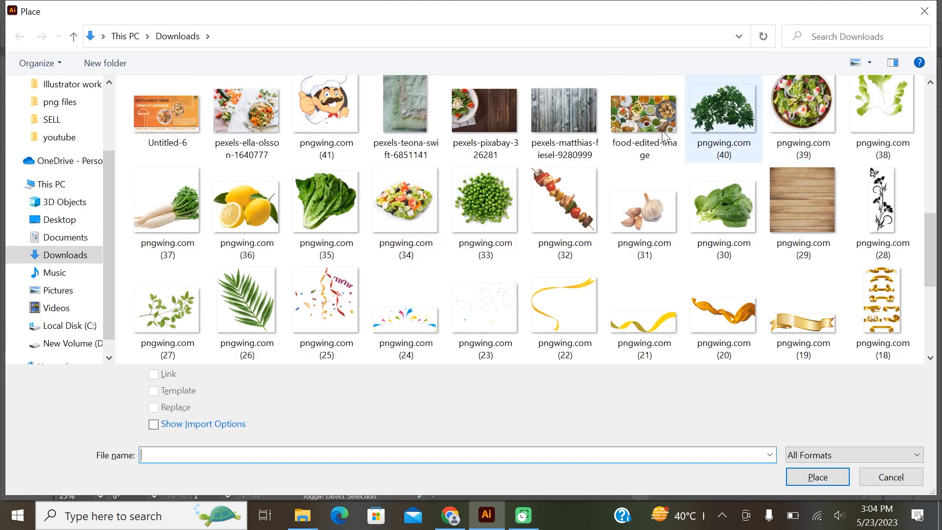
double_click(803, 113)
left_click(512, 166)
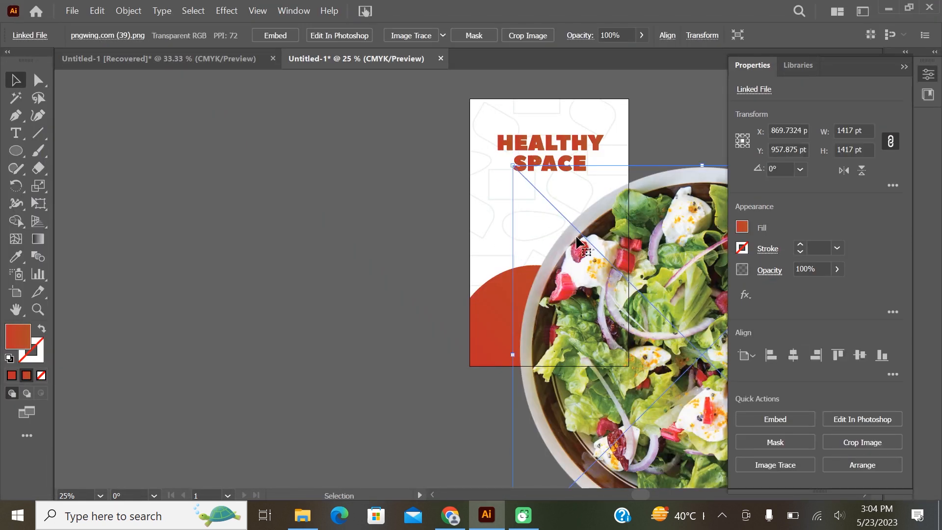
Step: Embed the salad bowl image, then shrink and position it below the heading at the wave's upper edge
key("ctrl+minus")
key("ctrl+minus")
key("ctrl+plus")
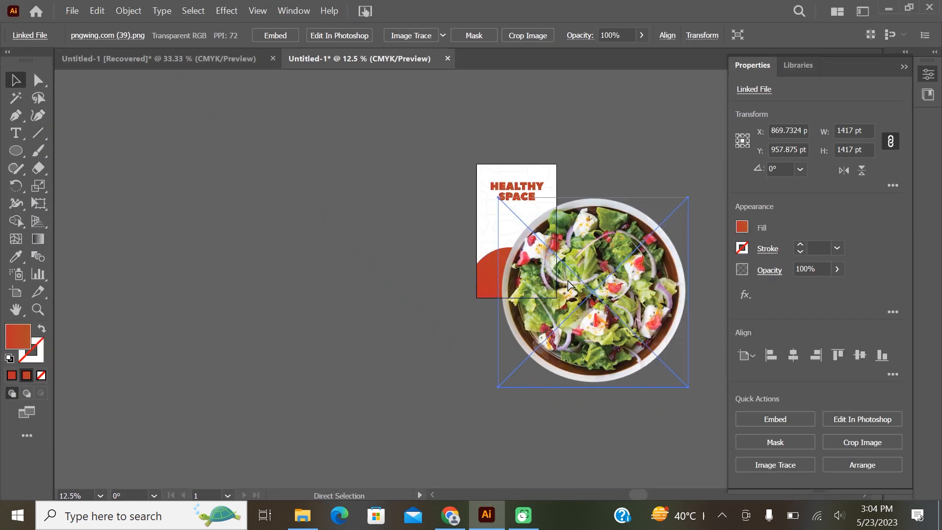
scroll(567, 280, "right", 3)
scroll(530, 270, "up", 3)
scroll(529, 271, "down", 1)
scroll(395, 266, "down", 2)
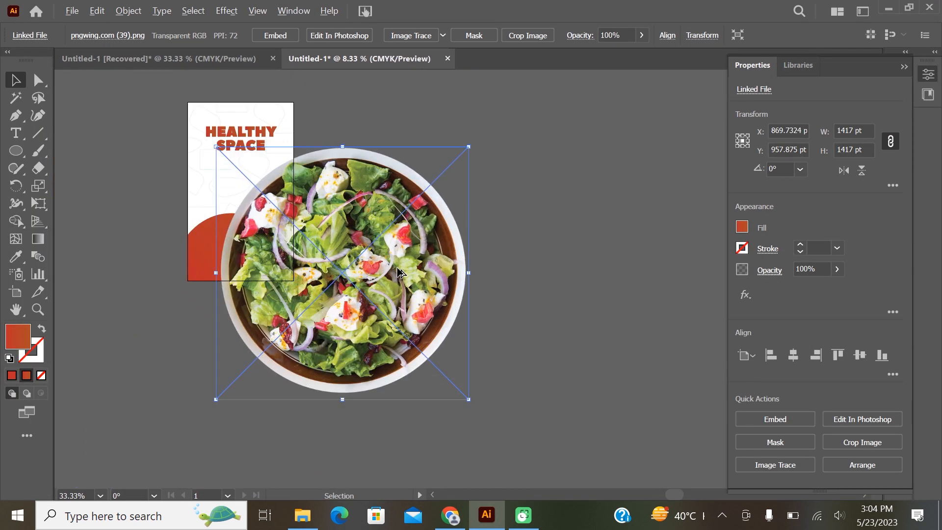
left_click(287, 35)
left_click_drag(467, 147, 289, 331)
left_click_drag(256, 360, 256, 175)
left_click_drag(216, 142, 220, 154)
left_click(339, 255)
Step: Create a text frame on the empty canvas beside the poster and enter "LOGO" in it
scroll(339, 255, "down", 1)
scroll(344, 246, "up", 1)
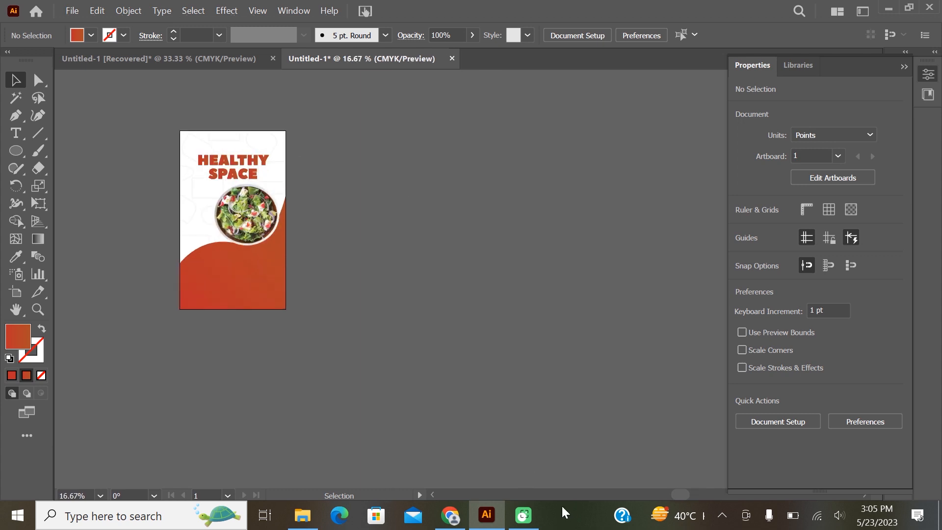
left_click_drag(674, 495, 638, 494)
scroll(569, 246, "up", 1)
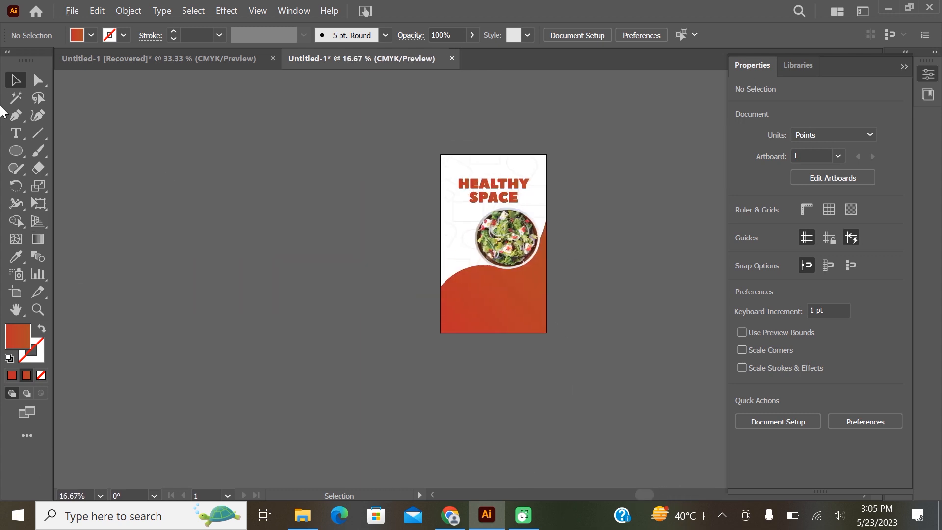
left_click(15, 133)
left_click_drag(131, 134, 277, 223)
type("LOGO")
key("BackSpace")
key("BackSpace")
key("BackSpace")
key("BackSpace")
type("LOGO")
key("ctrl+a")
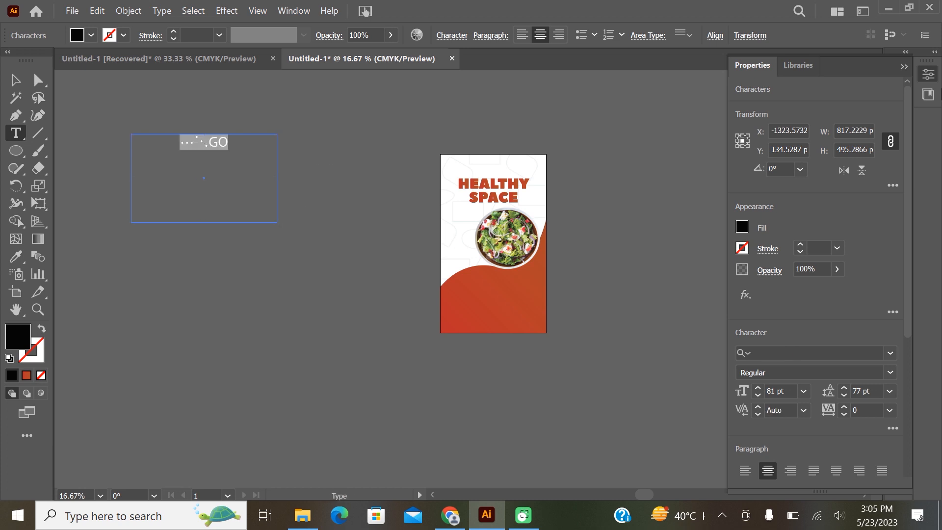
Step: Change the LOGO text to Nasalization Medium, tighten its frame and reduce the font size
left_click(804, 352)
left_click(16, 80)
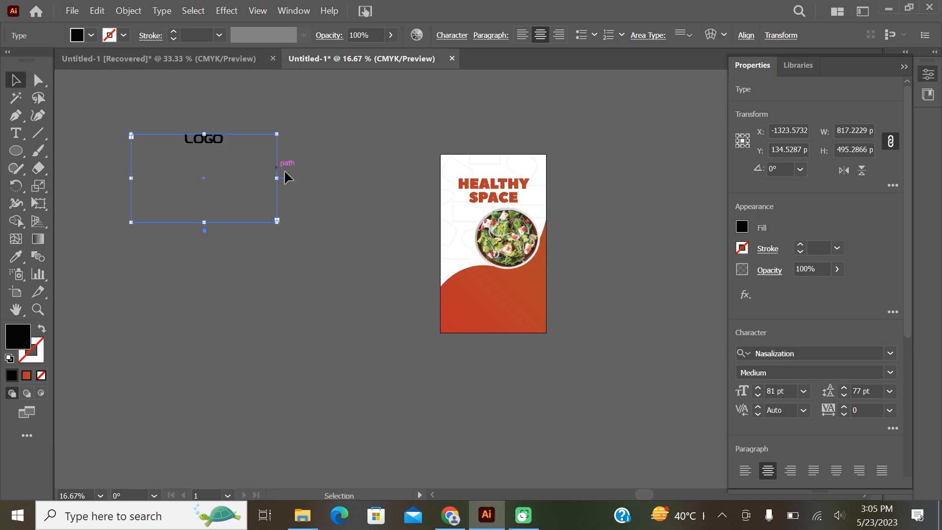
left_click_drag(157, 222, 236, 166)
double_click(237, 166)
scroll(780, 394, "down", 5)
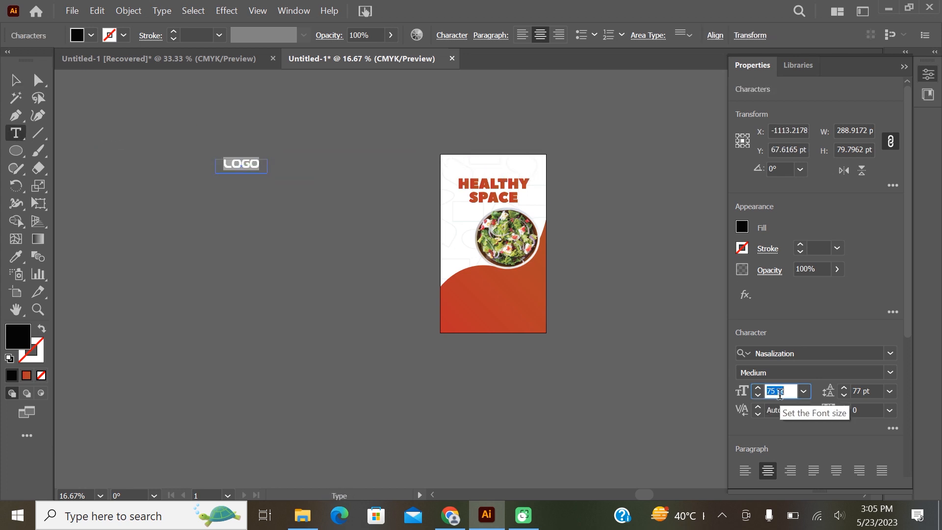
Step: Move the LOGO text into the poster's upper-left corner, above the heading
left_click(15, 80)
left_click_drag(240, 163, 472, 160)
left_click(631, 163)
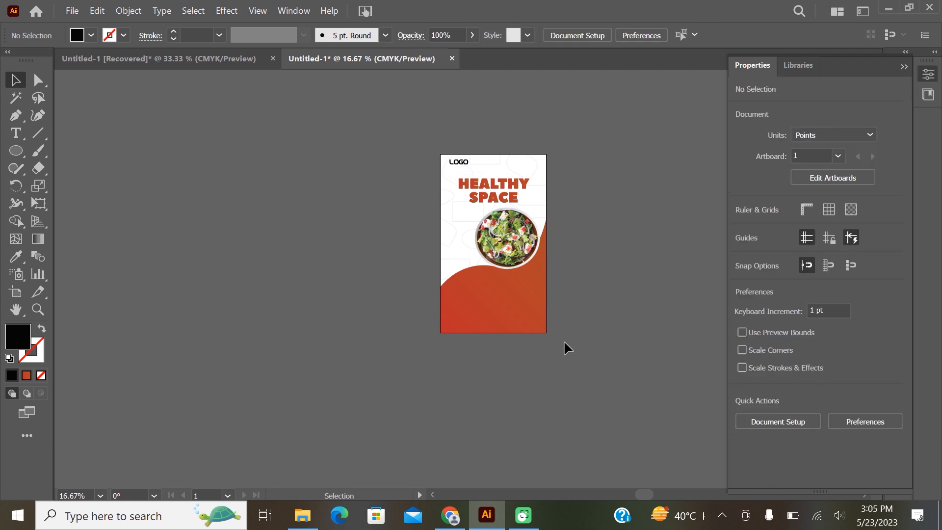
scroll(375, 313, "up", 2)
scroll(375, 313, "down", 2)
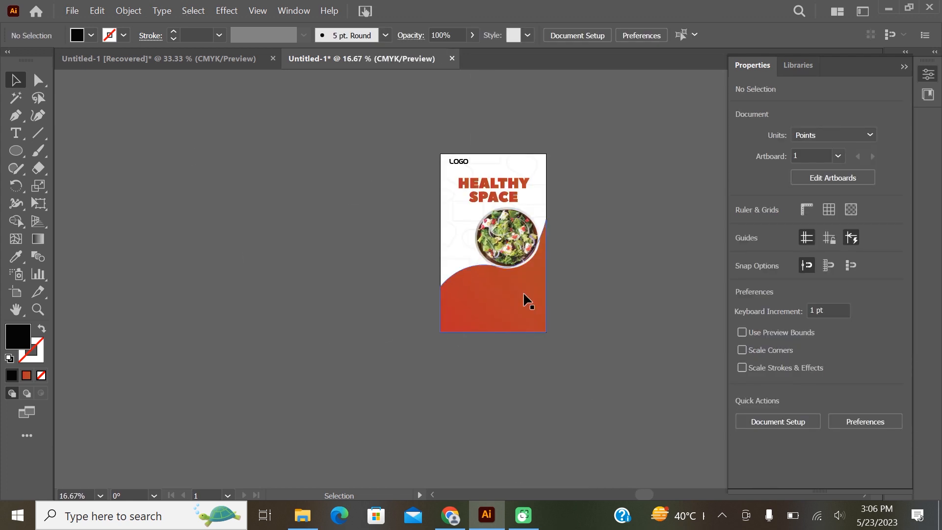
Step: Draw a black ellipse about 363 by 241 pt on the empty canvas left of the poster
left_click(16, 151)
left_click_drag(122, 202, 185, 244)
scroll(207, 265, "up", 2)
left_click_drag(634, 495, 612, 495)
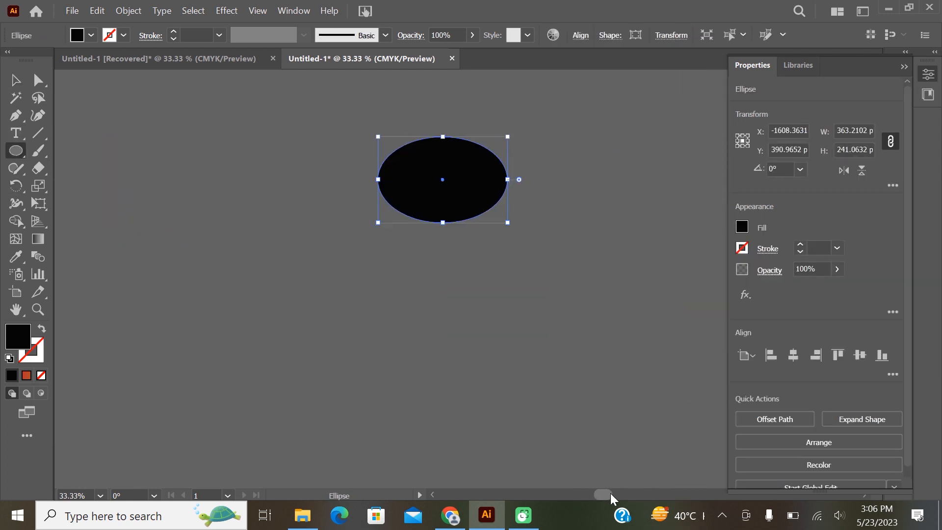
Step: Reshape the ellipse's anchor points and handles into a leaf about 730 by 256 pt with its tip pointing left
left_click(38, 80)
left_click_drag(378, 179, 403, 174)
left_click_drag(507, 179, 566, 180)
left_click_drag(483, 145, 480, 131)
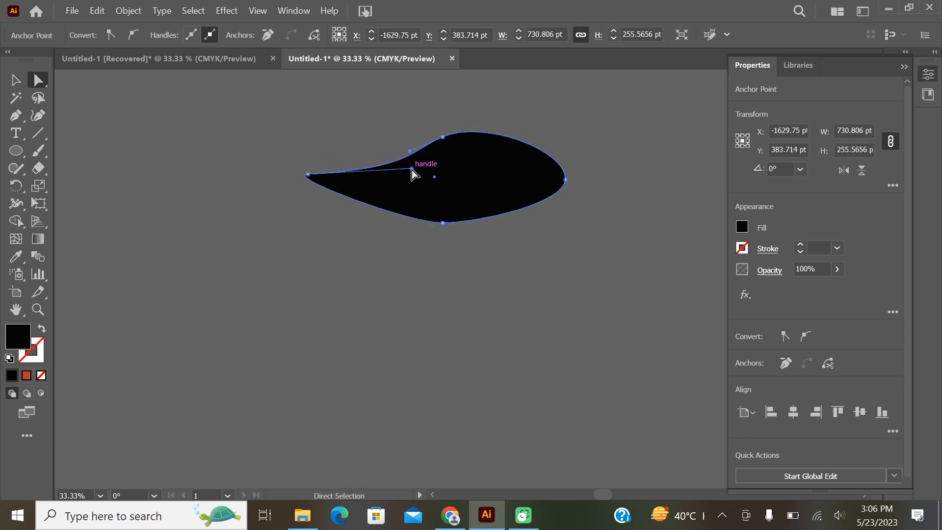
left_click_drag(412, 169, 410, 153)
left_click(604, 185)
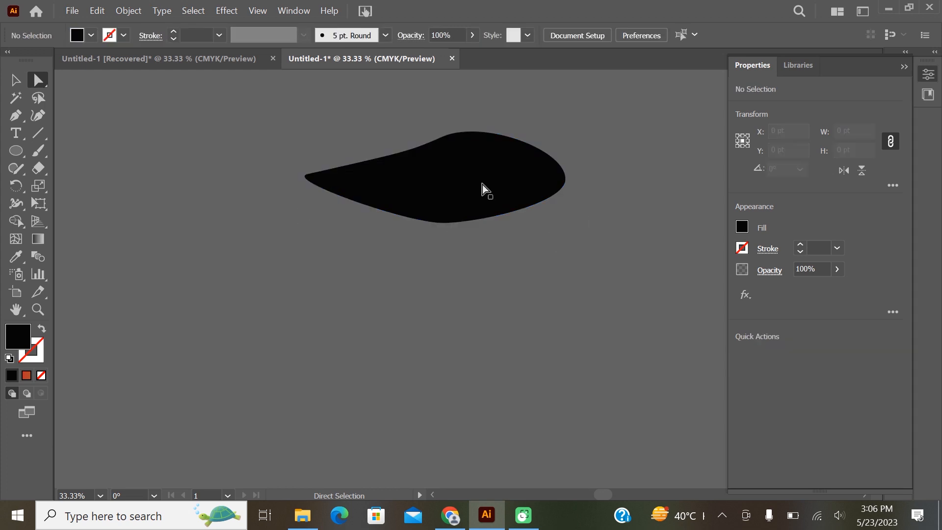
Step: Fill the leaf shape with the wave's red-orange gradient using the Eyedropper
left_click(91, 36)
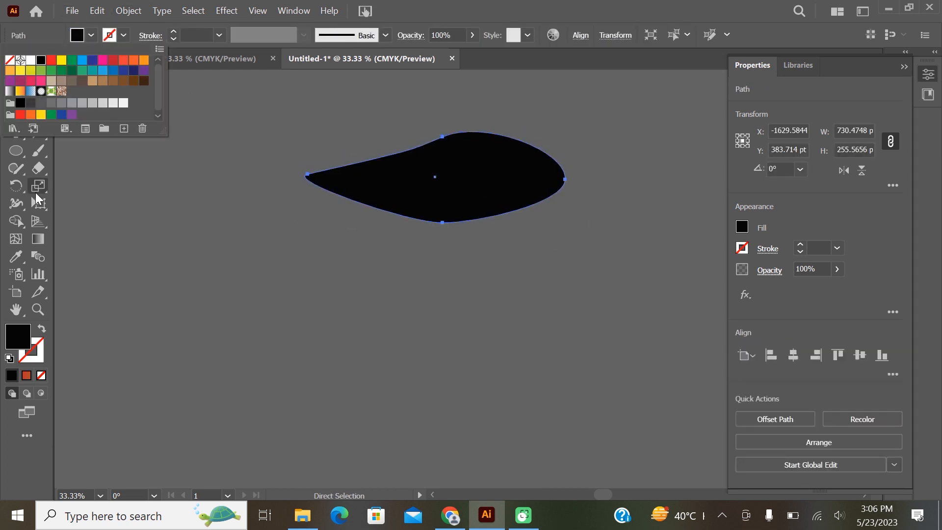
scroll(158, 263, "down", 3)
left_click(509, 284)
key("ctrl+z")
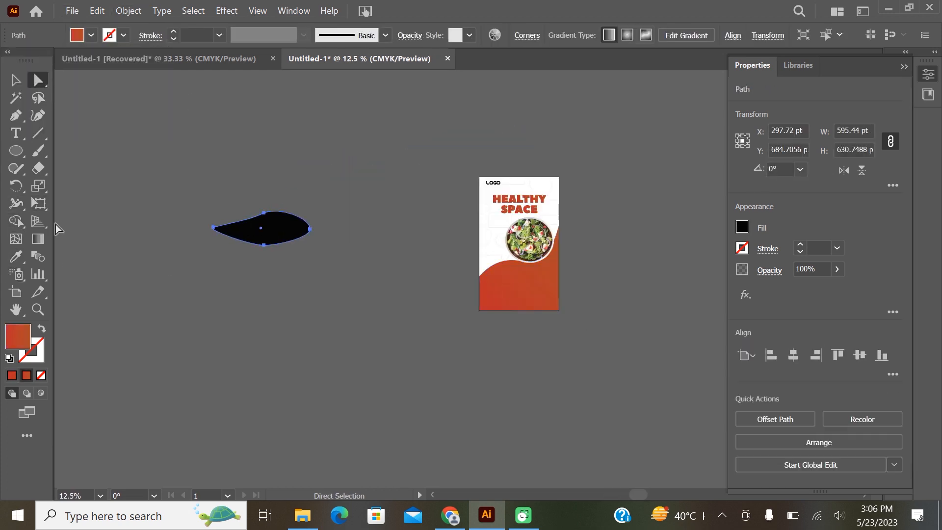
key("i")
left_click(507, 281)
key("v")
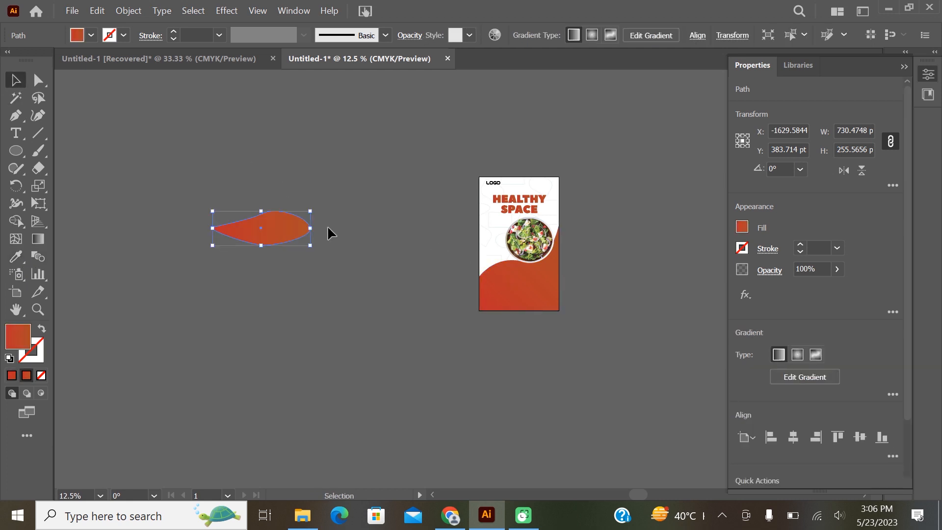
Step: Resize the leaf to about 471 by 267 pt, rotate it about 13° and move it to the poster's left edge
left_click_drag(319, 212, 319, 169)
left_click_drag(283, 213, 485, 244)
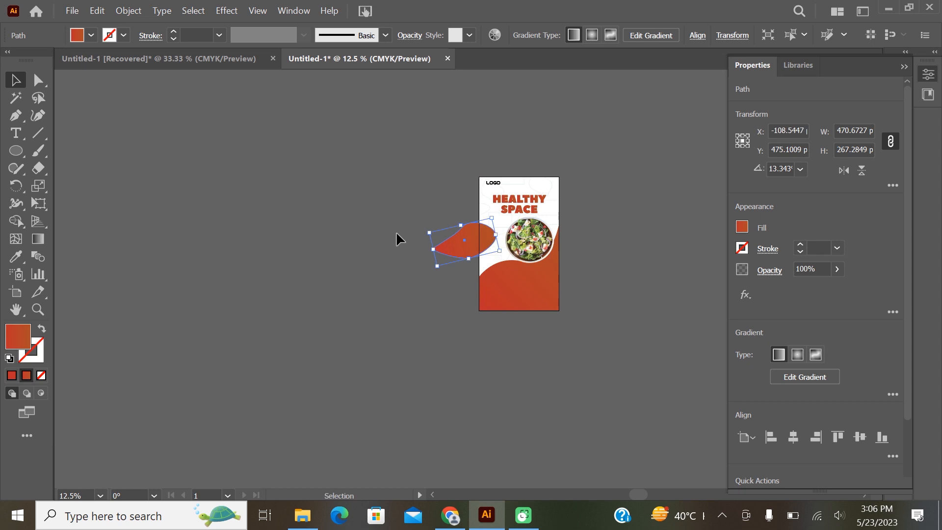
scroll(396, 231, "up", 2, "alt")
scroll(392, 244, "up", 1, "alt")
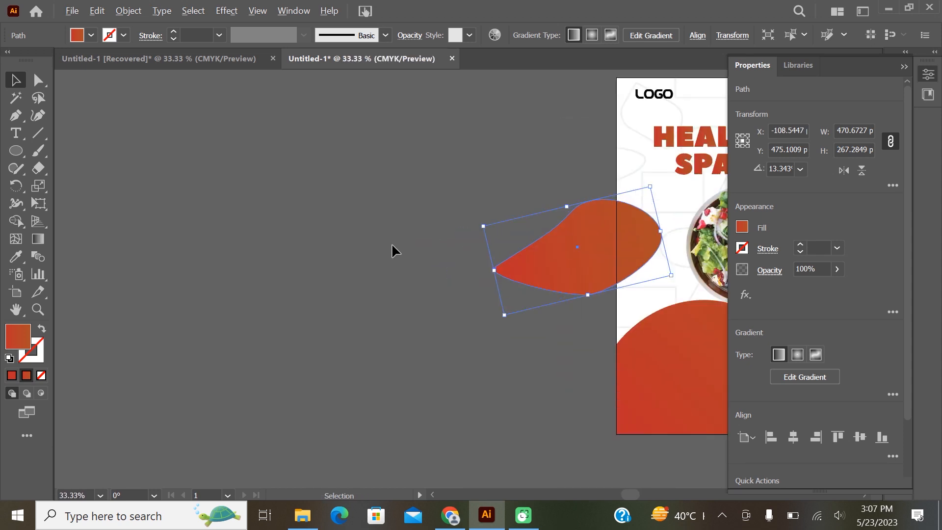
scroll(391, 243, "down", 2, "alt")
scroll(392, 246, "right", 4, "ctrl")
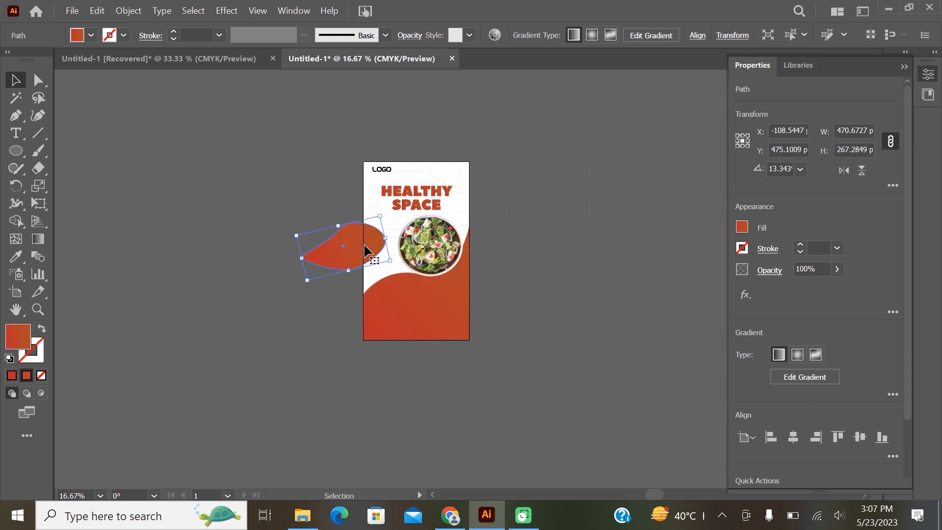
Step: Shrink the leaf and place it inside the poster against the salad bowl's upper-left rim
scroll(362, 247, "up", 1, "alt")
left_click_drag(235, 229, 457, 221)
left_click(615, 223)
left_click(616, 206)
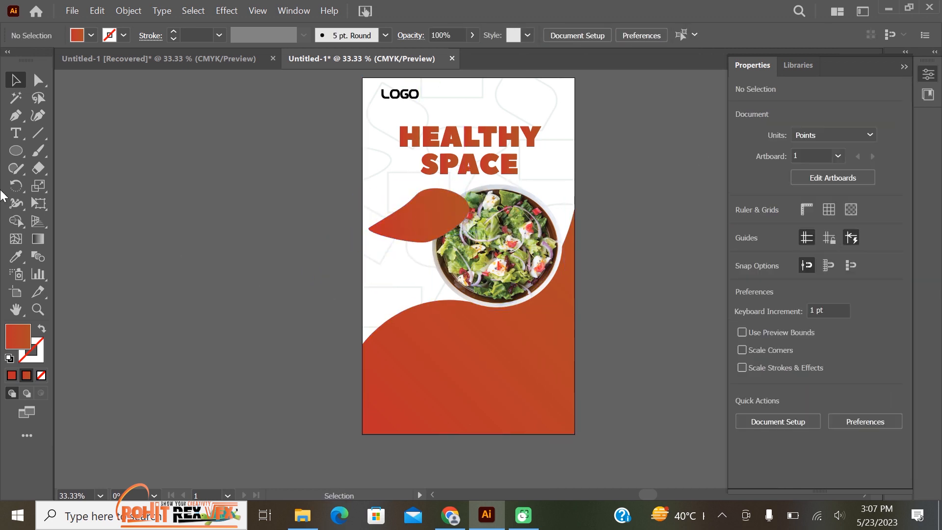
Step: Create a text frame left of the poster and enter "FREE DELIVERY" on two lines
key("t")
left_click_drag(94, 172, 284, 328)
type("FREE")
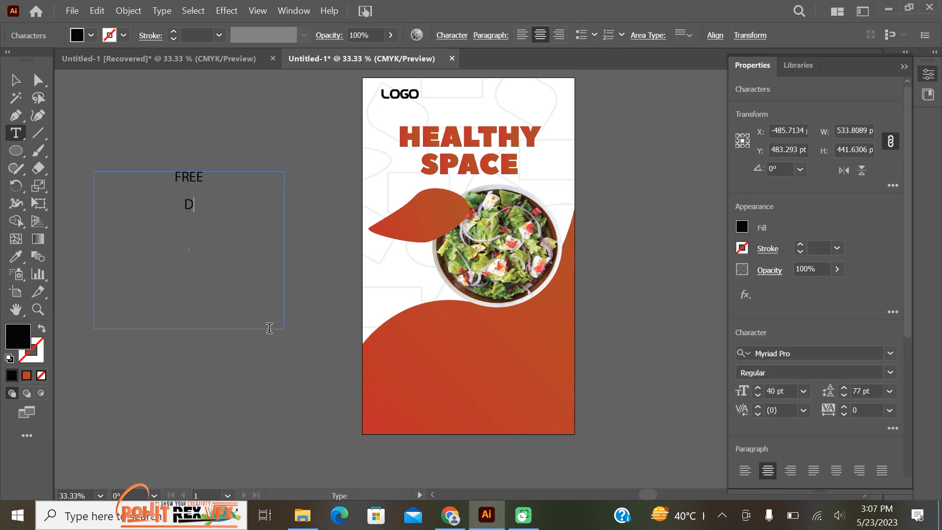
Step: Change the font of the whole FREE DELIVERY text to NEW ACADEMY
key("ctrl+a")
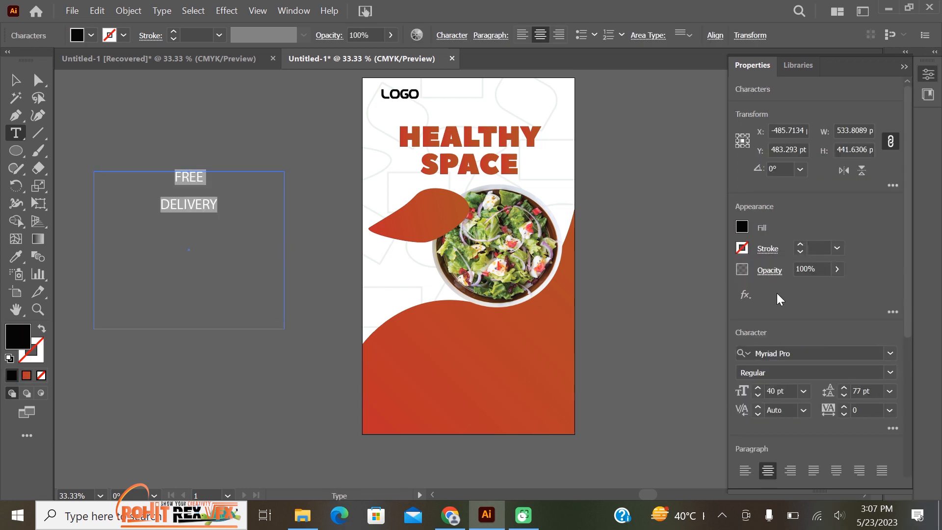
left_click(800, 350)
key("Down")
key("Down")
key("Down")
key("Down")
key("Down")
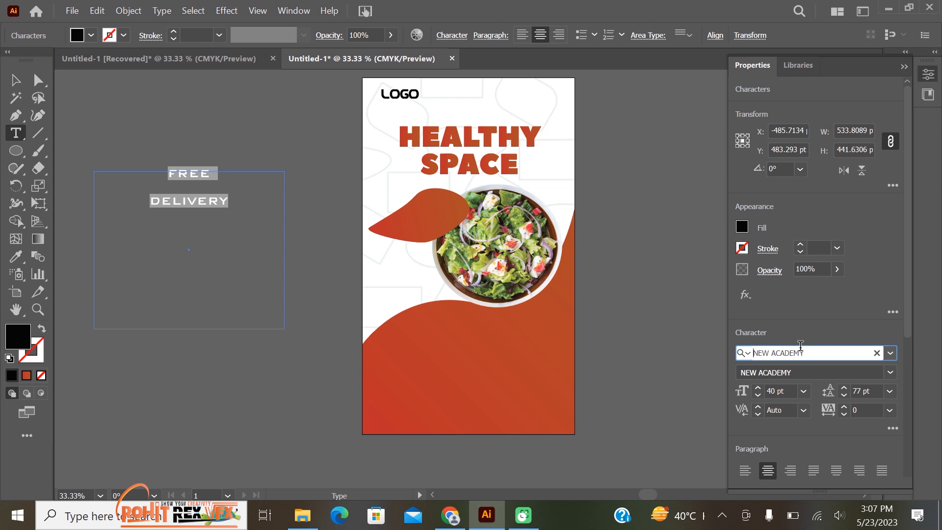
Step: Make the FREE DELIVERY text white with a 31 pt font size and 23 pt leading
left_click(866, 389)
scroll(866, 390, "down", 20)
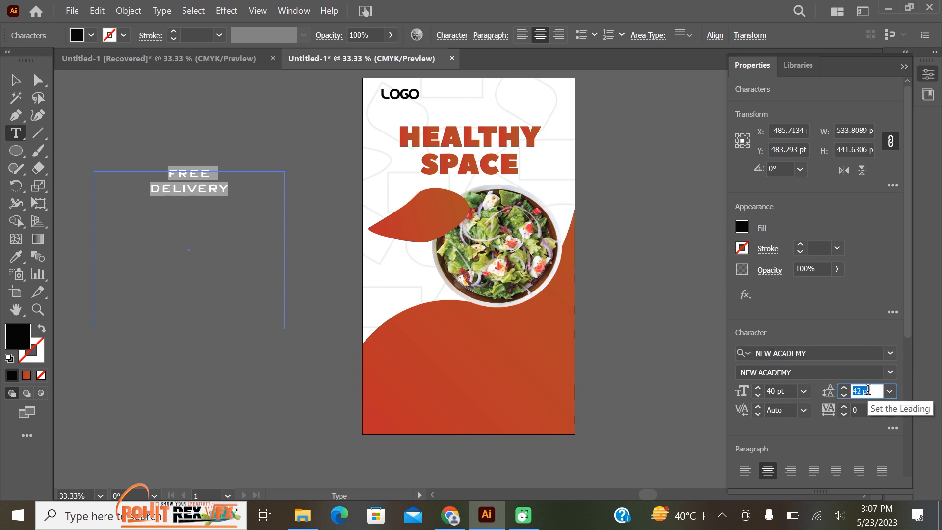
left_click(92, 35)
left_click(28, 66)
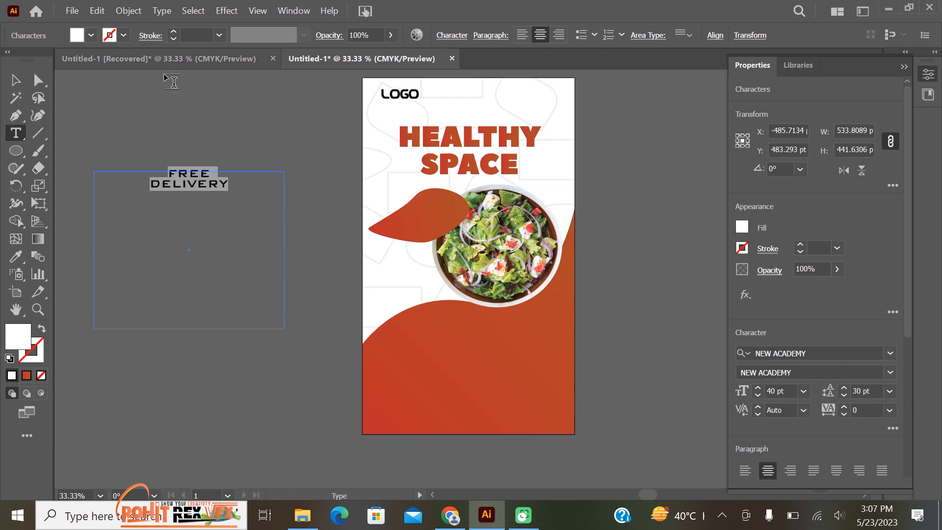
scroll(793, 391, "down", 9)
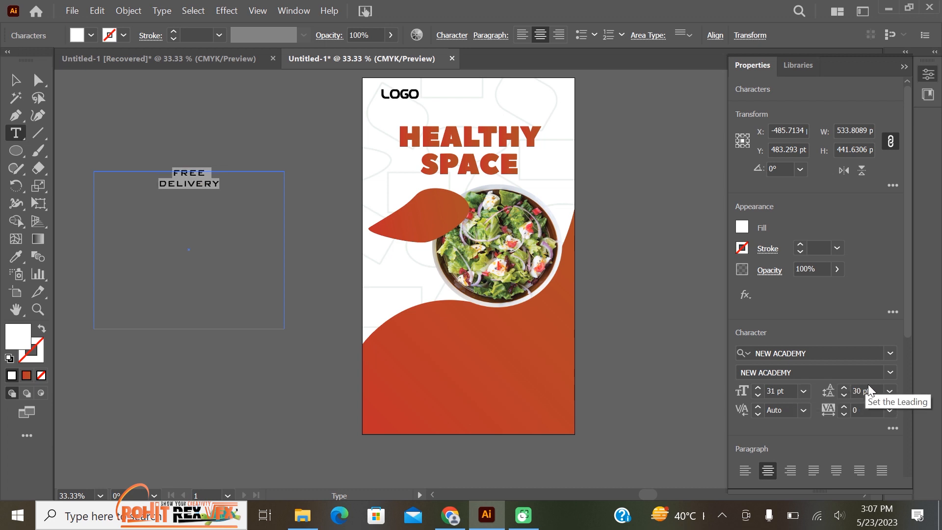
scroll(868, 391, "up", 1)
Step: Shrink the FREE DELIVERY text frame to about 213 by 59 pt so it fits around the words
left_click(16, 80)
left_click_drag(186, 329, 200, 192)
left_click_drag(284, 188, 170, 188)
Step: Set the vertical scale of the whole FREE DELIVERY text to 129%
key("t")
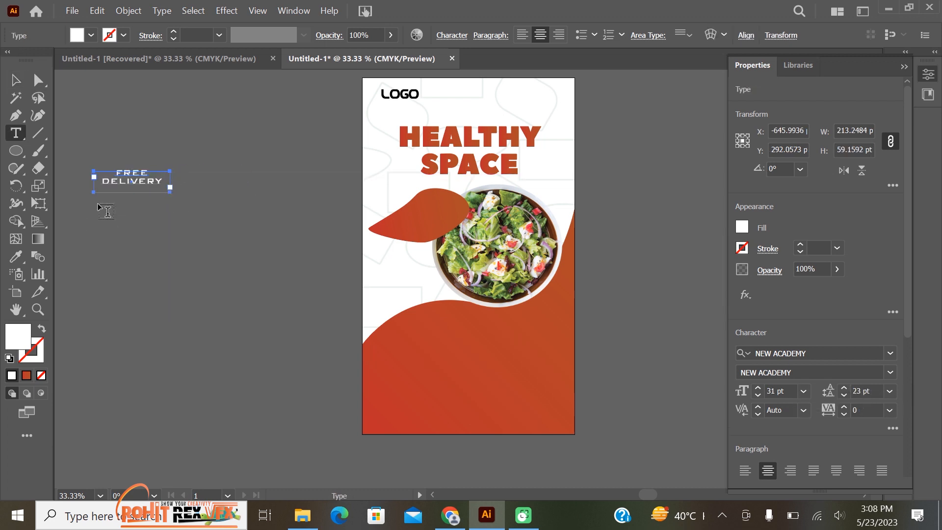
left_click(124, 181)
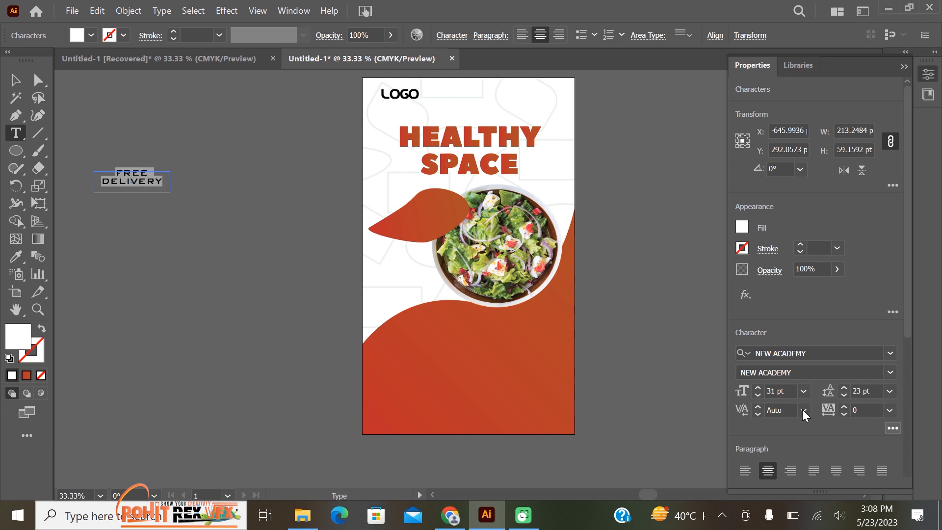
left_click(787, 293)
scroll(788, 293, "up", 4)
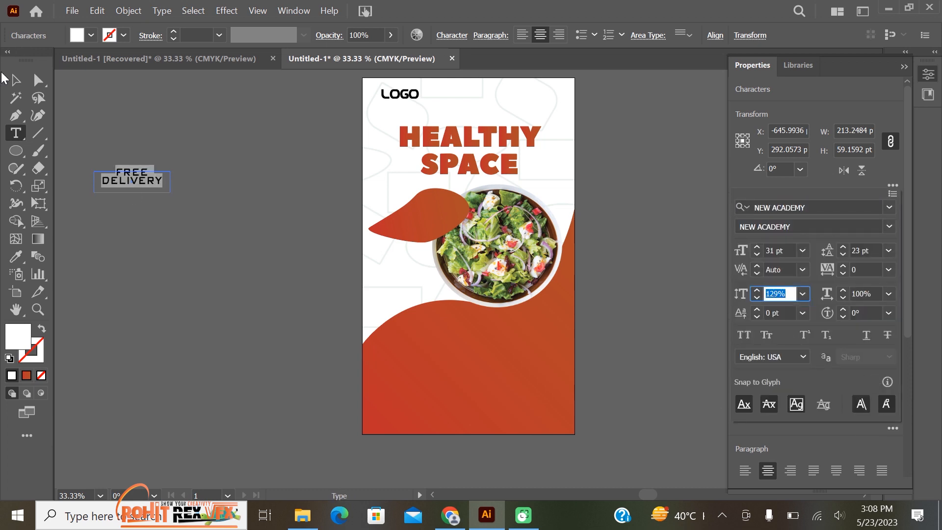
Step: Move the FREE DELIVERY text onto the orange leaf shape and tilt it to follow the leaf's slant
left_click(14, 80)
left_click_drag(144, 179, 282, 180)
key("ctrl+z")
left_click_drag(287, 227, 430, 189)
left_click(15, 80)
left_click(593, 198)
Step: Fill the copy of the leaf shape, offset slightly above the original, with black
left_click(430, 197)
left_click(91, 36)
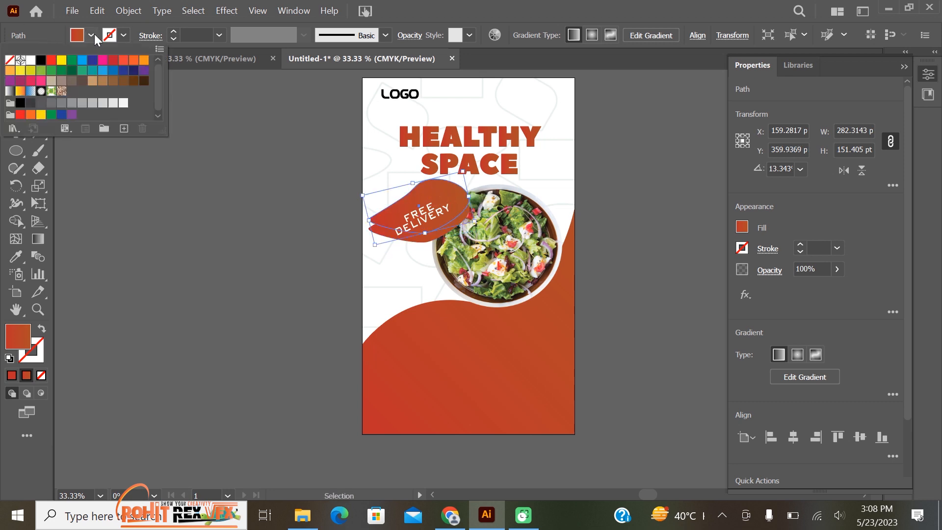
left_click(41, 62)
left_click(591, 288)
left_click(236, 169)
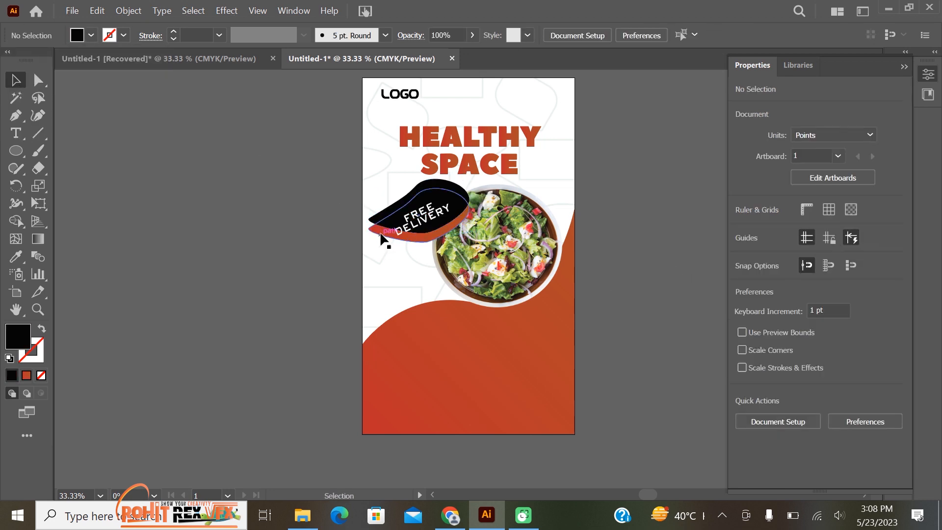
Step: Bring the orange leaf shape to the front so it covers the black leaf
left_click(379, 231)
right_click(379, 230)
mouse_move(466, 431)
left_click(536, 434)
left_click(662, 315)
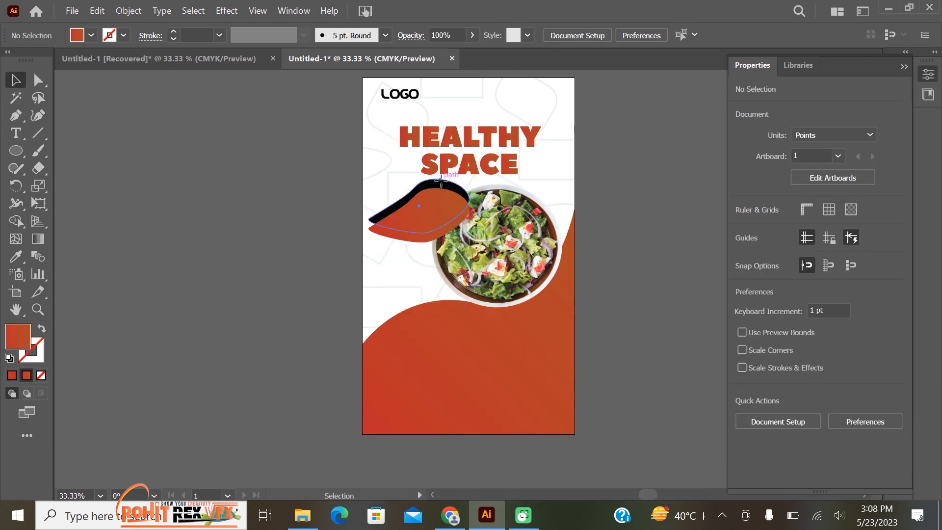
Step: Nudge the black leaf and move its pointed-end anchor to meet the orange leaf's tip, leaving a thin black rim along the upper edge
left_click_drag(441, 187, 437, 185)
scroll(318, 244, "up", 4)
left_click(39, 80)
left_click_drag(538, 169, 550, 176)
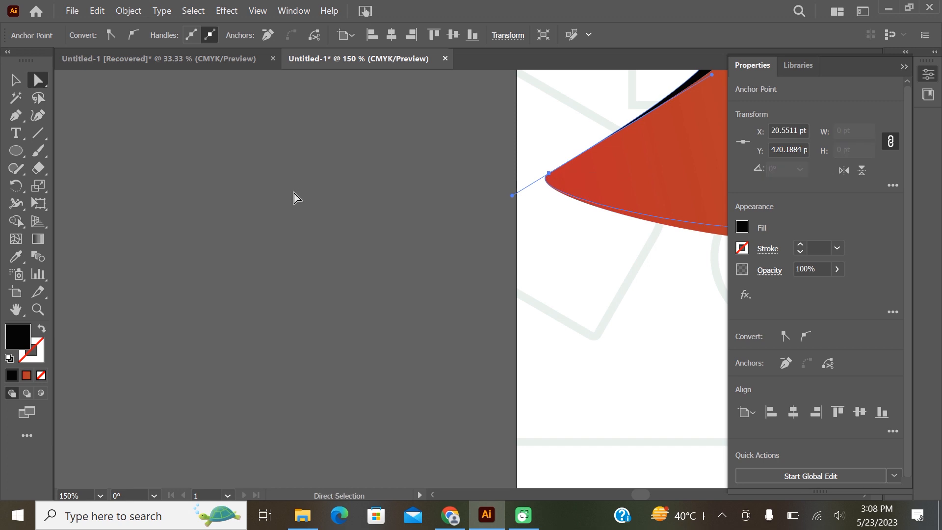
scroll(261, 221, "down", 3)
key("v")
left_click(280, 149)
Step: Move the FREE DELIVERY text above the orange leaf in the layer stacking order
left_click(938, 316)
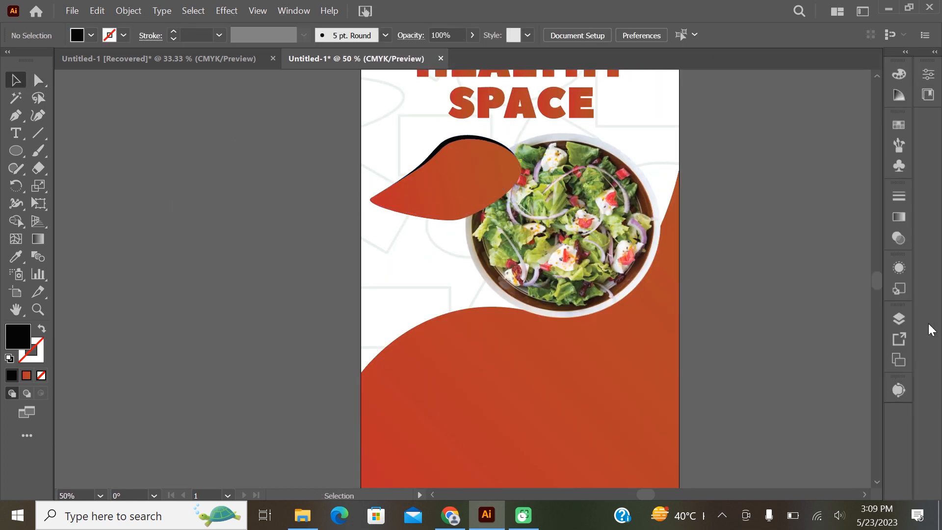
left_click(899, 318)
left_click(751, 334)
scroll(785, 382, "down", 3)
left_click(818, 405)
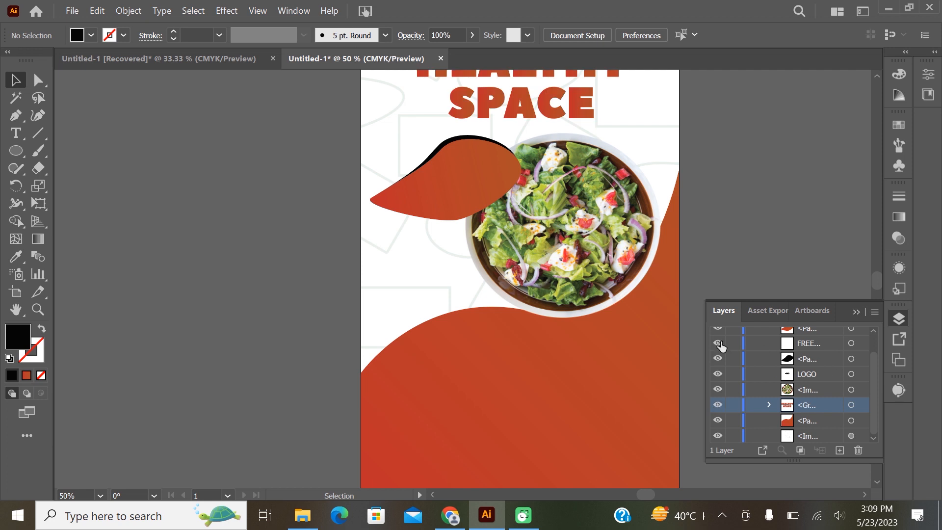
left_click(718, 343)
left_click(828, 344)
scroll(834, 363, "up", 2)
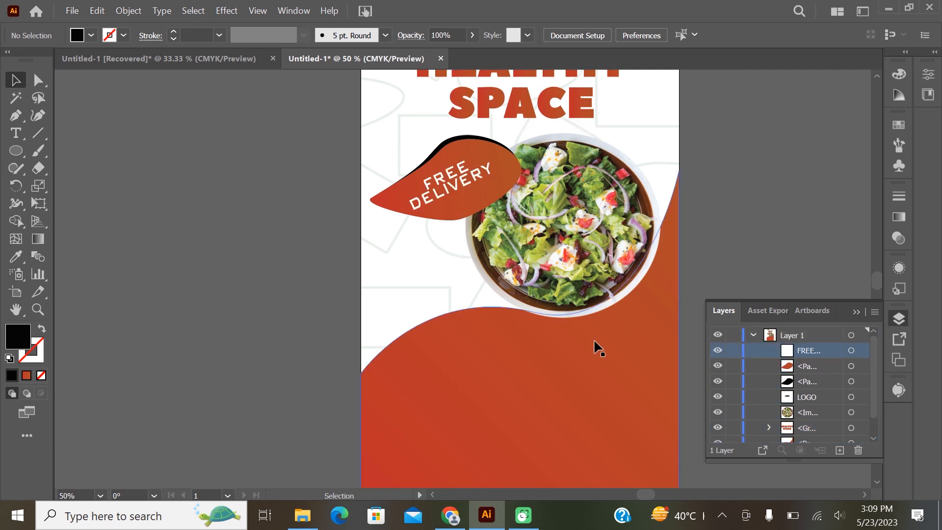
Step: Start a Drop Shadow effect on the orange wave with X and Y offsets of -7 pt
scroll(556, 350, "down", 1)
scroll(556, 350, "up", 4)
scroll(556, 350, "down", 7)
scroll(556, 350, "up", 2)
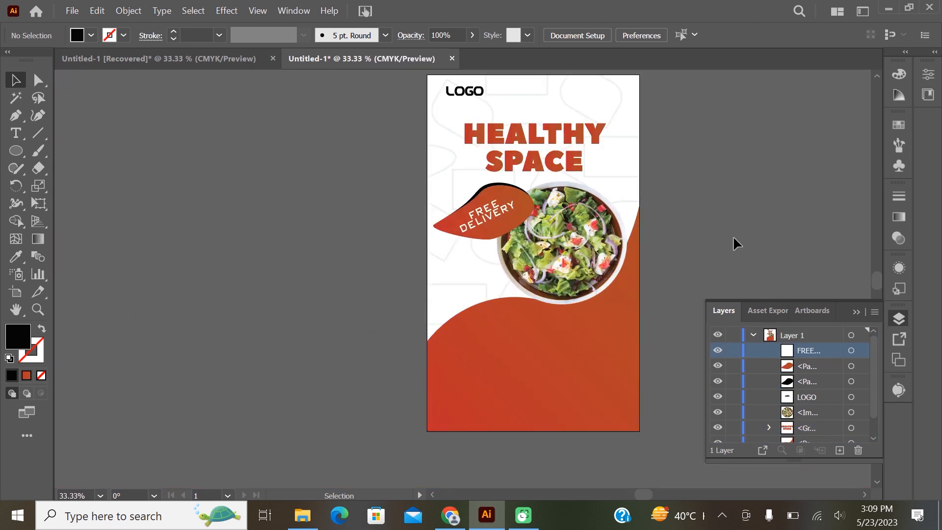
left_click(465, 310)
left_click(927, 74)
left_click(904, 67)
left_click(899, 267)
left_click(757, 367)
mouse_move(802, 150)
left_click(704, 152)
key("Tab")
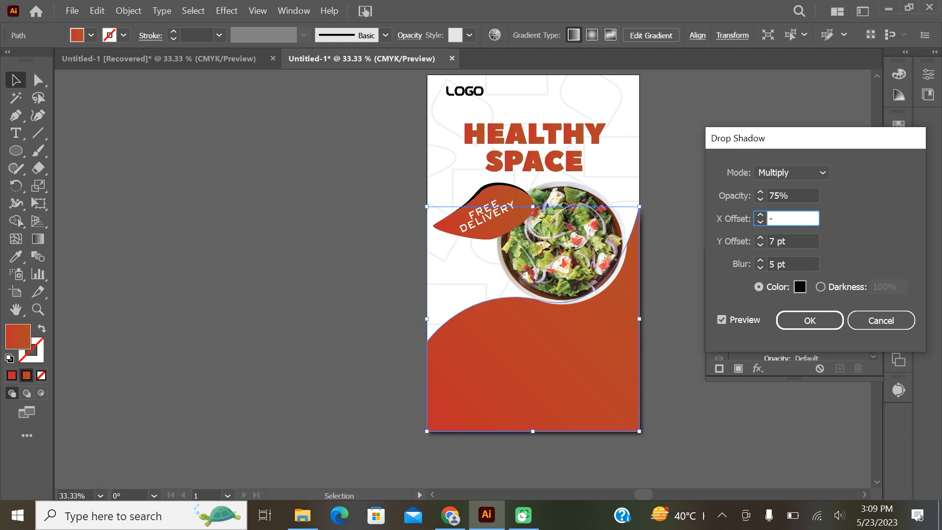
type("-7")
key("Tab")
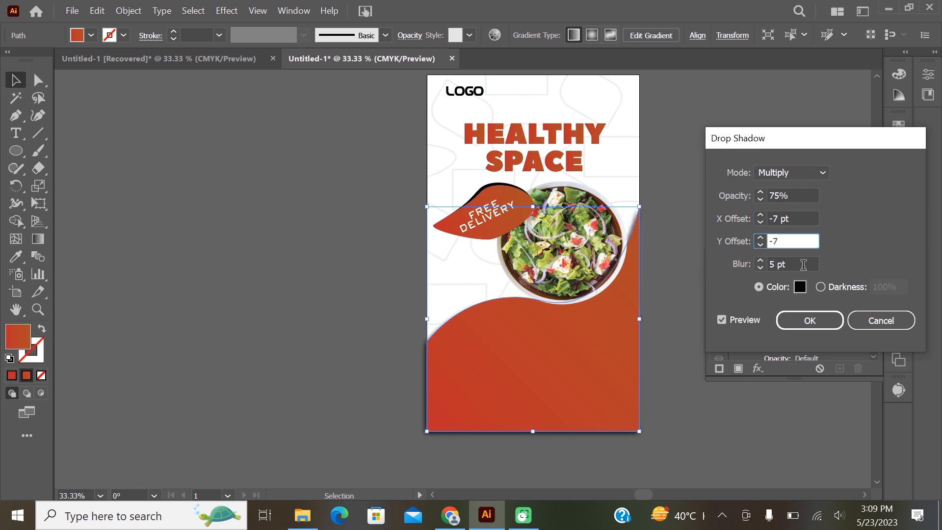
key("Tab")
Step: Set the wave's drop shadow to an X offset of 0 pt and a Y offset of -7 pt, and apply it
left_click(769, 242)
type("0")
left_click(793, 265)
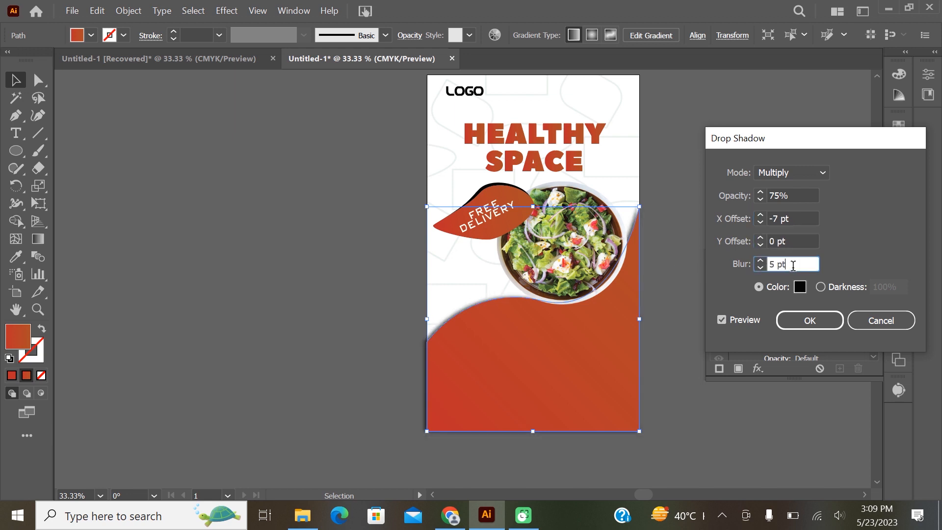
left_click(797, 236)
type("-7")
left_click(794, 214)
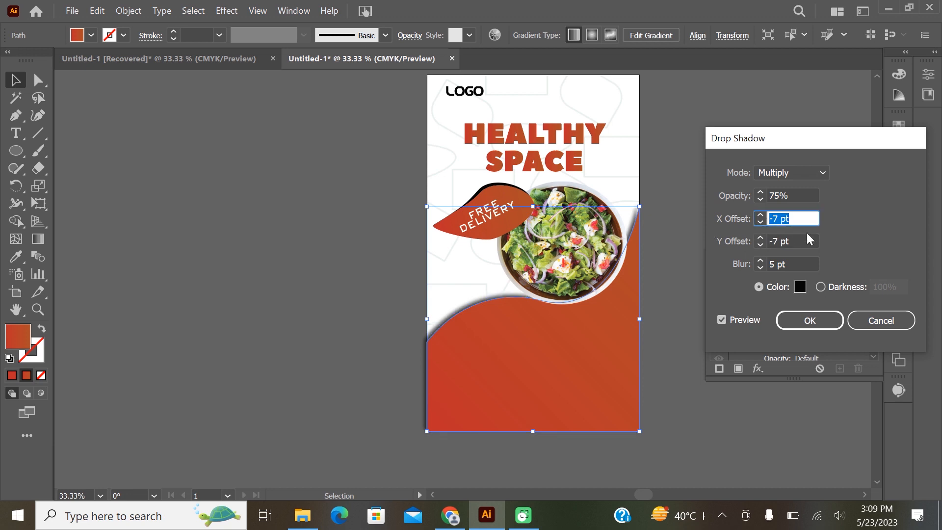
type("00")
key("Tab")
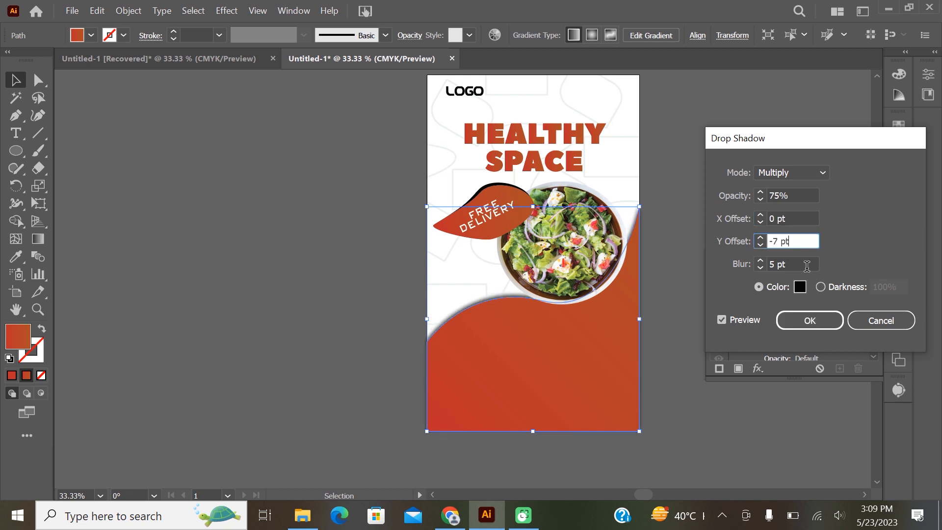
left_click(809, 321)
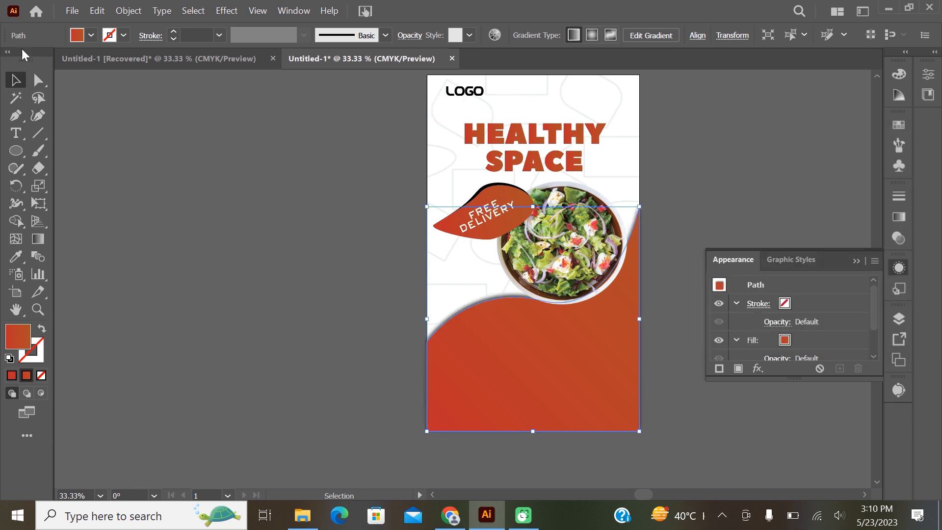
left_click(189, 200)
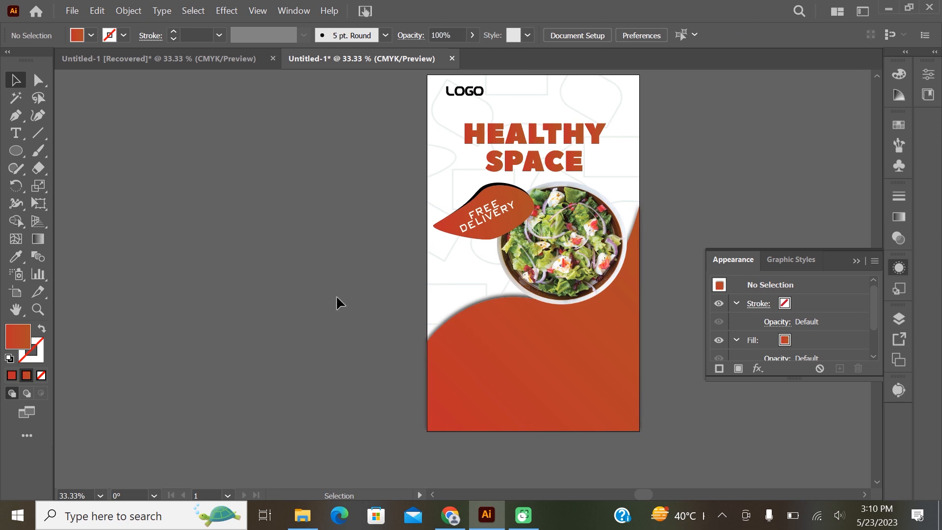
Step: Add an area text reading PURE VEG beside the artboard and make it white
left_click(17, 132)
left_click_drag(176, 161, 363, 297)
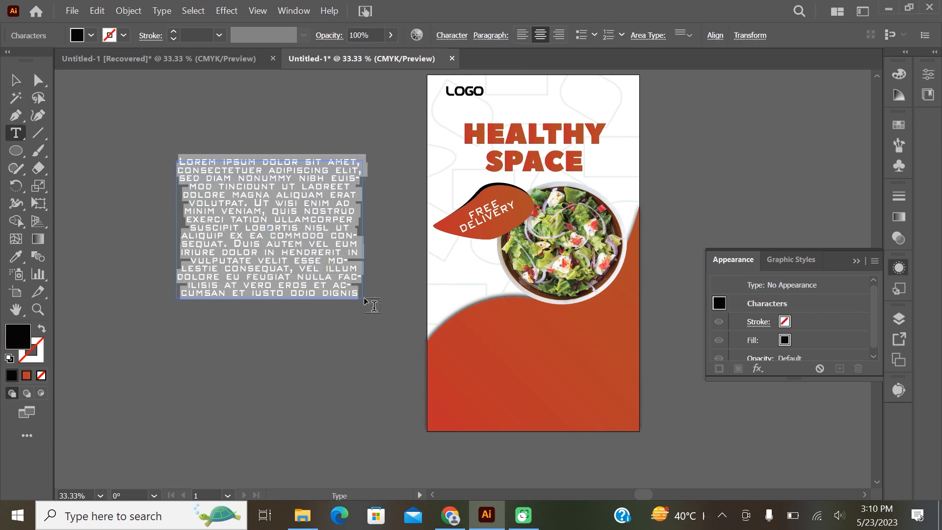
type("PURE VEG")
key("ctrl+a")
left_click(91, 35)
left_click(23, 58)
left_click(274, 163)
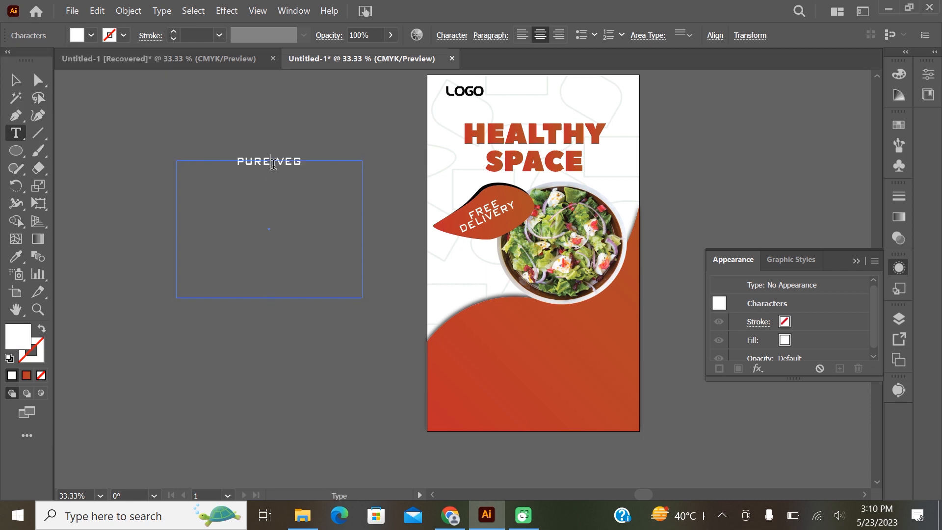
Step: Shrink the PURE VEG text frame on its side and lower edge to fit closely around the words
key("Escape")
left_click_drag(176, 229, 285, 227)
left_click_drag(324, 297, 234, 174)
left_click(476, 207)
left_click(485, 201)
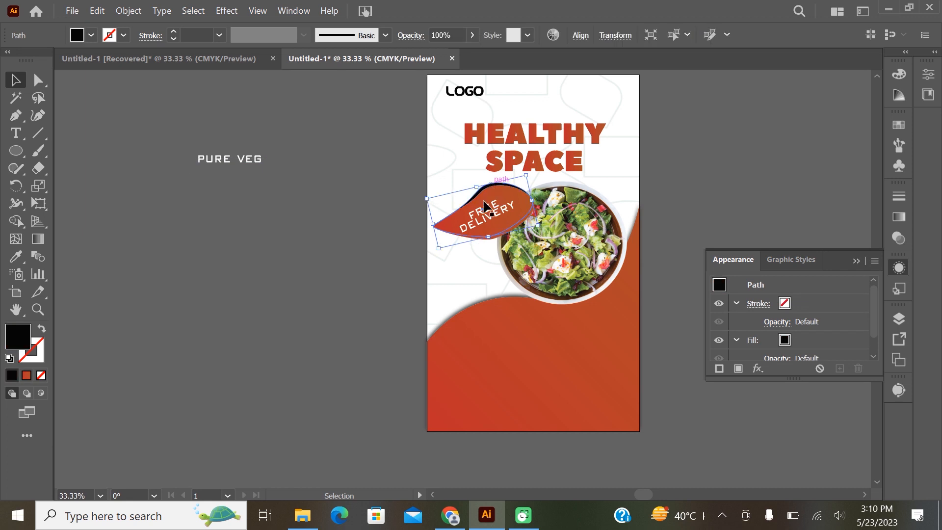
left_click_drag(479, 201, 473, 260)
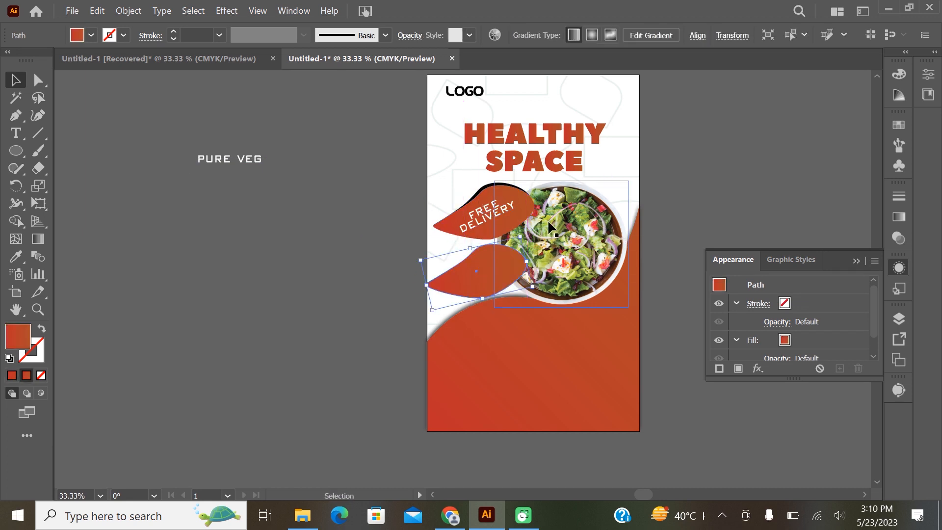
key("ctrl+z")
left_click(590, 144)
left_click(492, 186)
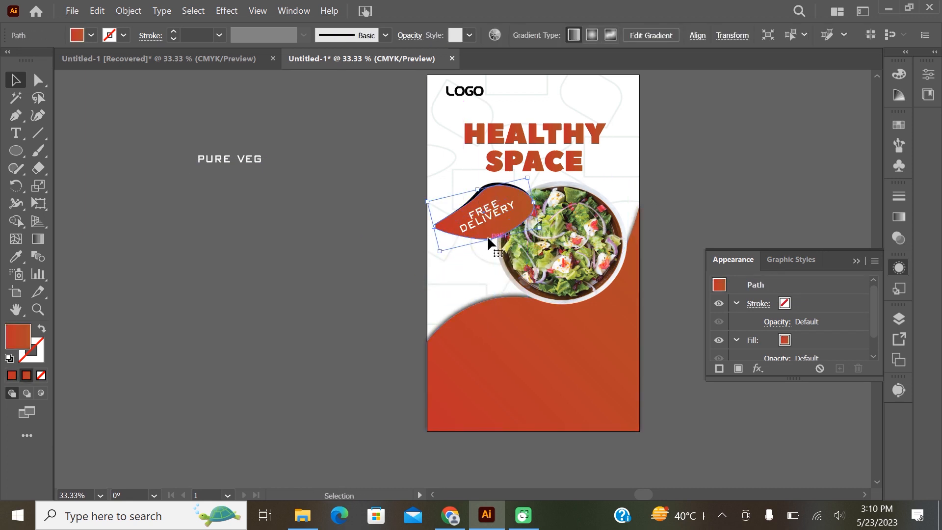
left_click(493, 187, "shift")
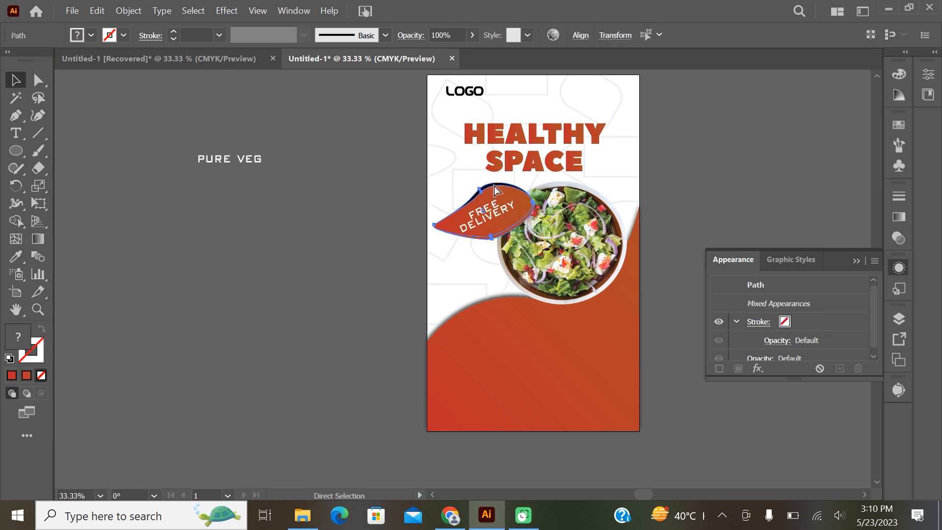
left_click(456, 218, "shift")
left_click(499, 214, "shift")
left_click_drag(518, 214, 507, 226)
key("ctrl+z")
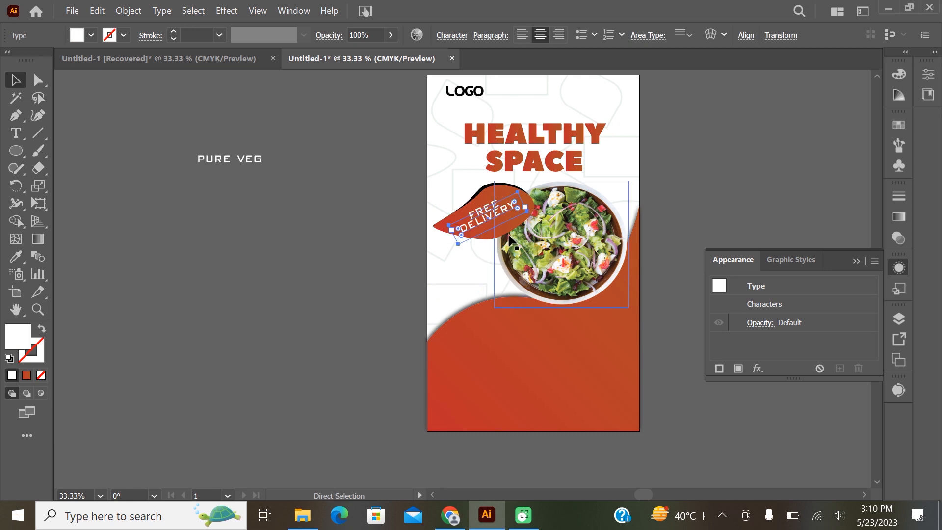
Step: Duplicate the orange and black leaf shapes together just below the FREE DELIVERY label
left_click(492, 188)
left_click(501, 192, "shift")
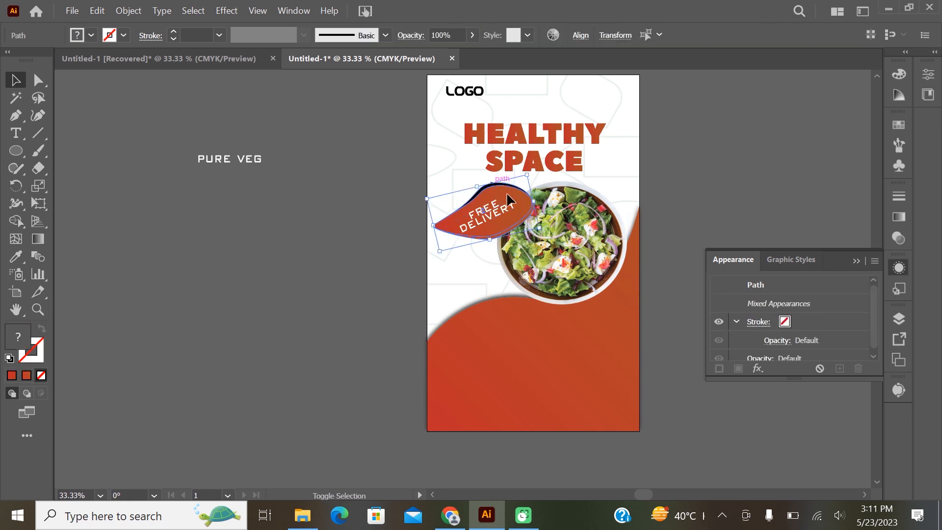
left_click_drag(527, 219, 510, 274)
Step: Place the PURE VEG text on the lower leaf and tilt it to match the leaf
left_click(325, 276)
left_click_drag(255, 162, 517, 277)
left_click(16, 185)
key("v")
left_click(367, 287)
Step: Draw a white rectangular strip across the full width of the poster's lower orange area
key("ctrl+minus")
key("ctrl+plus")
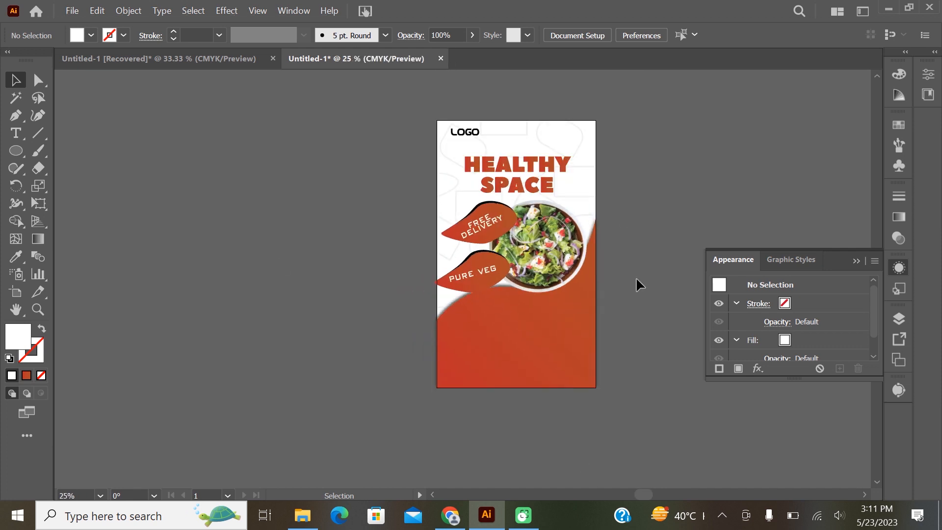
left_click_drag(18, 157, 59, 150)
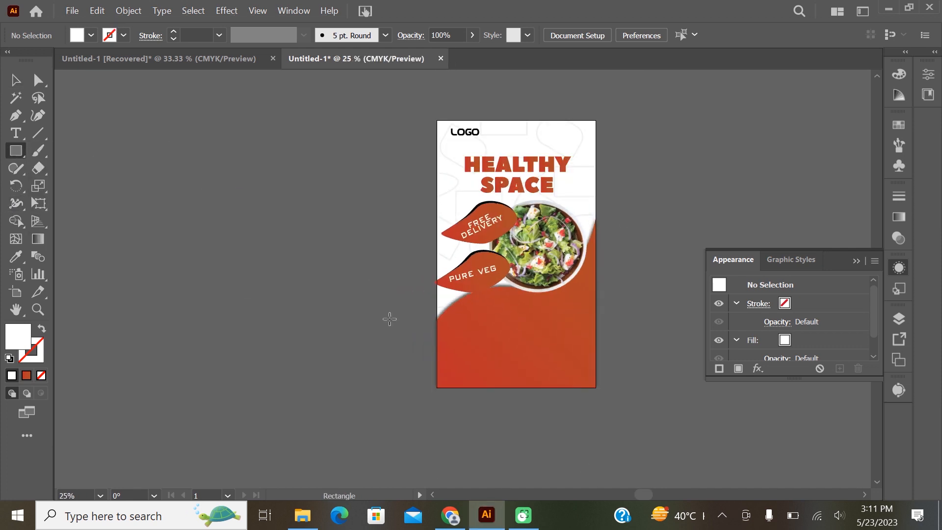
mouse_move(438, 363)
left_mouse_down()
mouse_move(599, 383)
mouse_move(611, 337)
mouse_move(596, 341)
left_mouse_up()
Step: Roughen the upper and lower edges of the white strip with the Wrinkle tool to look like torn paper
left_click_drag(18, 212, 75, 327)
scroll(435, 326, "up", 3)
left_click(858, 262)
left_click_drag(648, 495, 653, 495)
left_click_drag(296, 328, 375, 336)
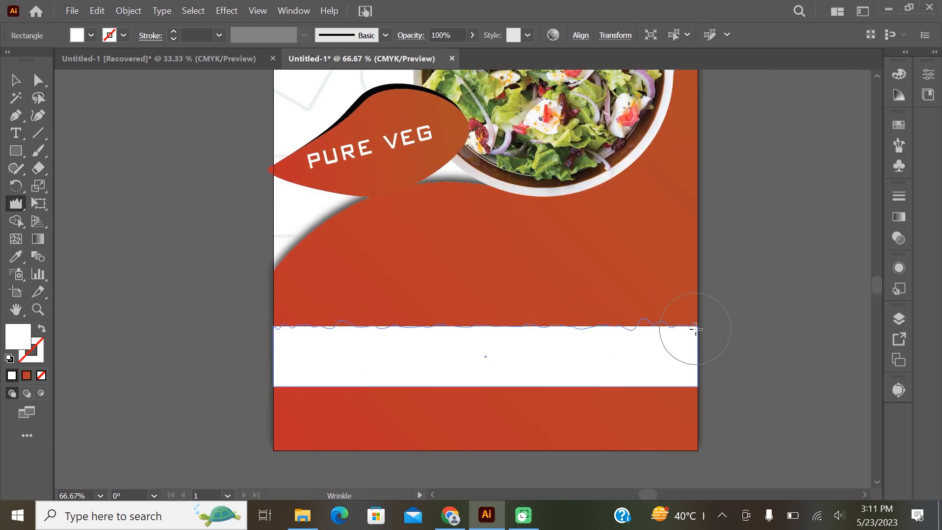
left_click_drag(695, 327, 696, 328)
left_click_drag(694, 386, 623, 386)
mouse_move(527, 382)
left_mouse_down()
mouse_move(437, 378)
mouse_move(361, 395)
mouse_move(295, 387)
left_mouse_up()
key("v")
left_click(147, 134)
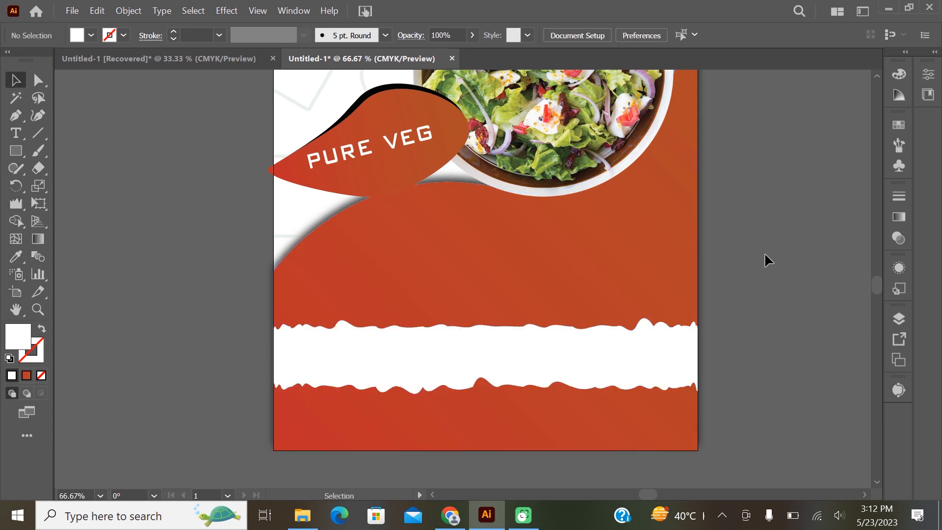
Step: Create a placeholder area text frame about 862 by 593 pt beside the artboard and set its font to NewsGoth Cn BT
scroll(765, 252, "down", 4)
scroll(763, 255, "up", 1)
scroll(763, 255, "up", 1)
left_click(15, 133)
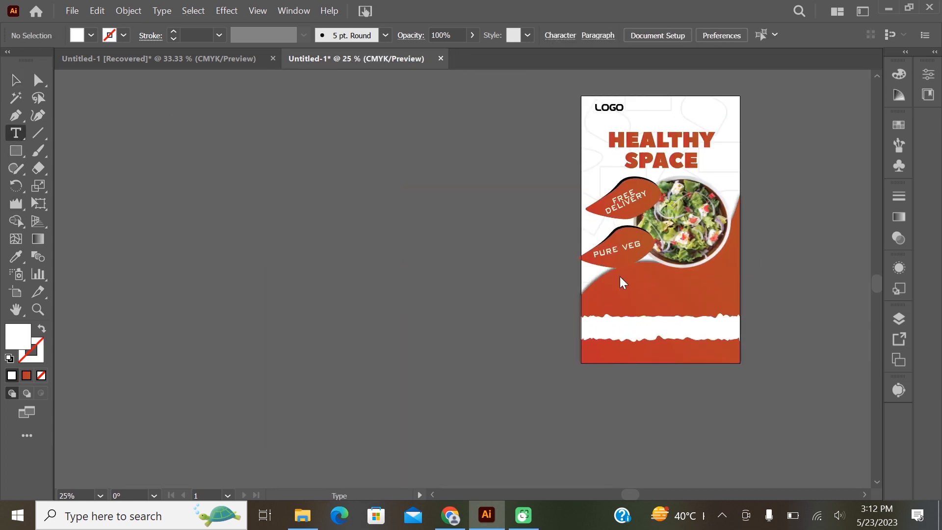
left_click_drag(111, 188, 340, 345)
left_click(928, 74)
left_click(797, 350)
key("Down")
left_click(13, 82)
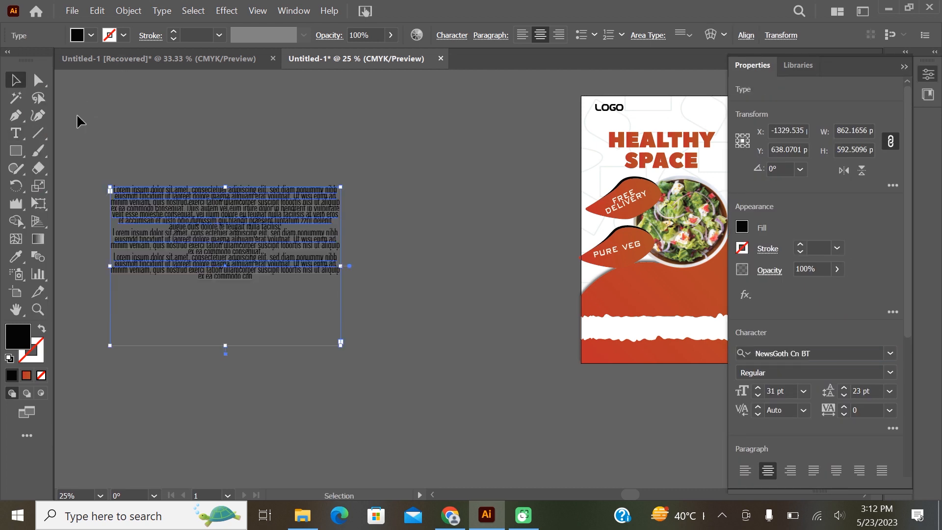
Step: Resize the placeholder text frame to about 587 by 158 pt and position it across the poster just above the white strip
left_click_drag(345, 269, 258, 269)
left_click_drag(184, 346, 189, 230)
left_click_drag(191, 210, 660, 294)
scroll(387, 264, "down", 2)
key("t")
scroll(542, 290, "up", 4)
left_click_drag(372, 244, 392, 242)
left_click(17, 82)
left_click_drag(308, 231, 312, 235)
left_click_drag(446, 248, 461, 246)
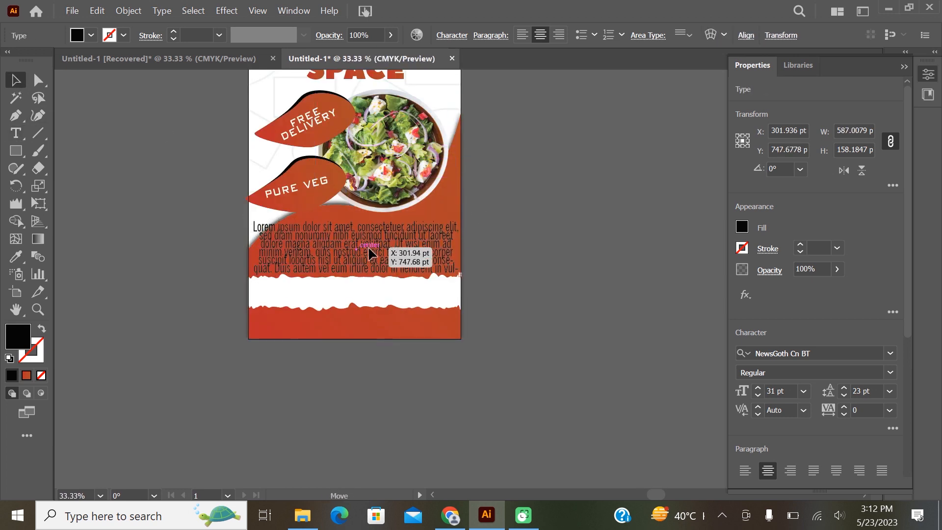
Step: Round the text frame's upper-left corner to follow the wave and raise its upper edge for a height of about 173 pt
scroll(268, 230, "up", 3)
key("a")
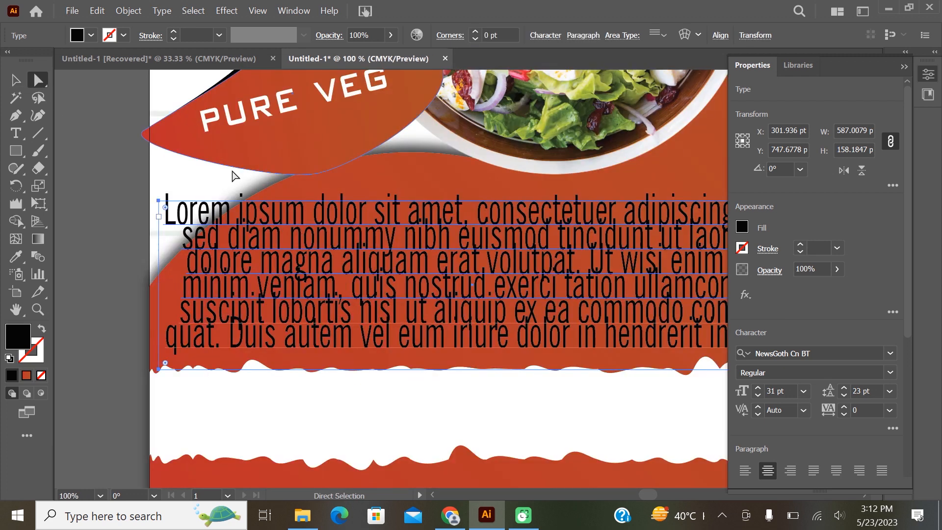
left_click_drag(165, 212, 422, 243)
scroll(315, 172, "down", 3)
key("v")
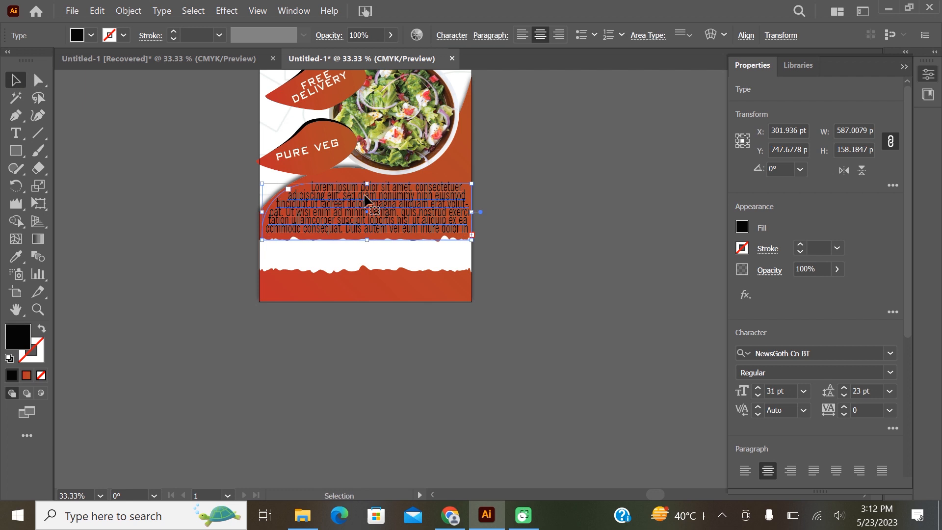
left_click_drag(370, 181, 370, 180)
left_click(544, 195)
Step: Set the font size of all the placeholder text to 18 pt
double_click(439, 215)
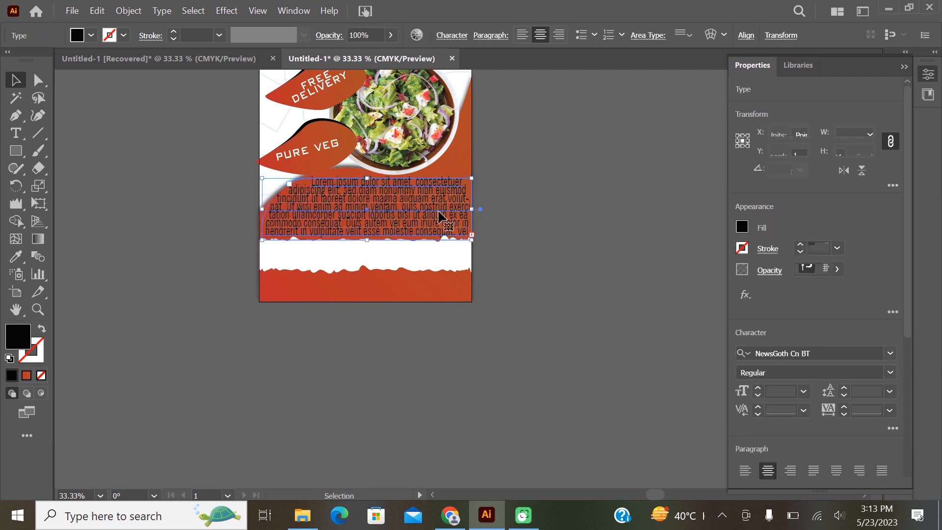
key("ctrl+a")
left_click(780, 390)
scroll(783, 390, "down", 13)
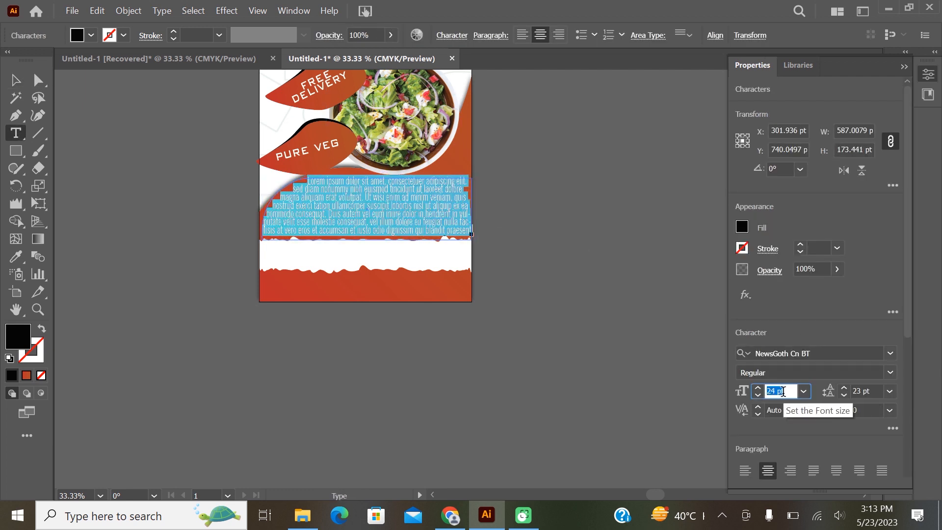
left_click(15, 80)
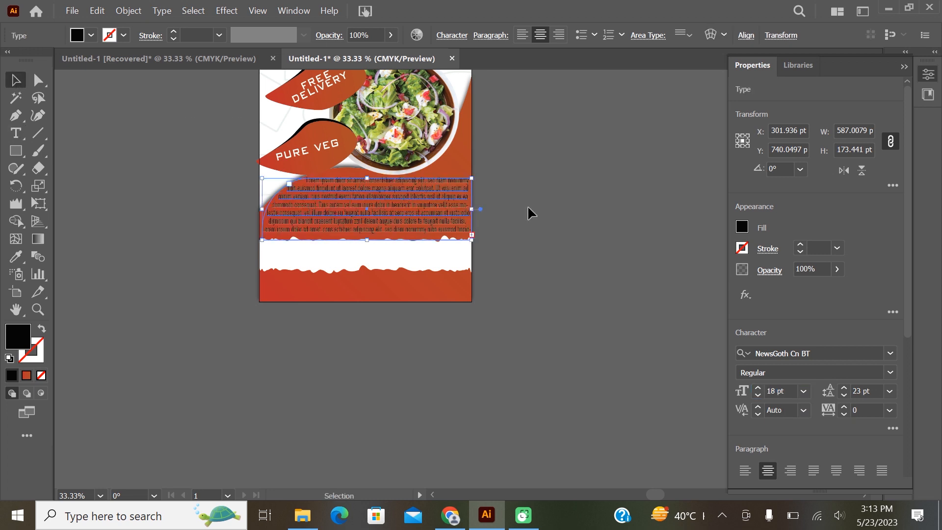
Step: Change the fill of all the placeholder body text above the white strip to white
left_click(527, 205)
scroll(542, 256, "down", 2)
scroll(558, 249, "up", 1)
scroll(558, 248, "up", 2)
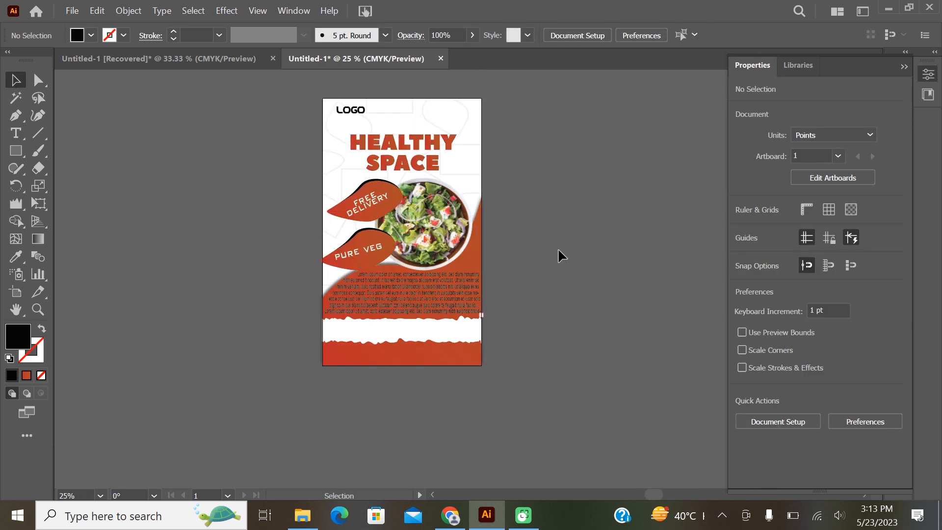
left_click(463, 287)
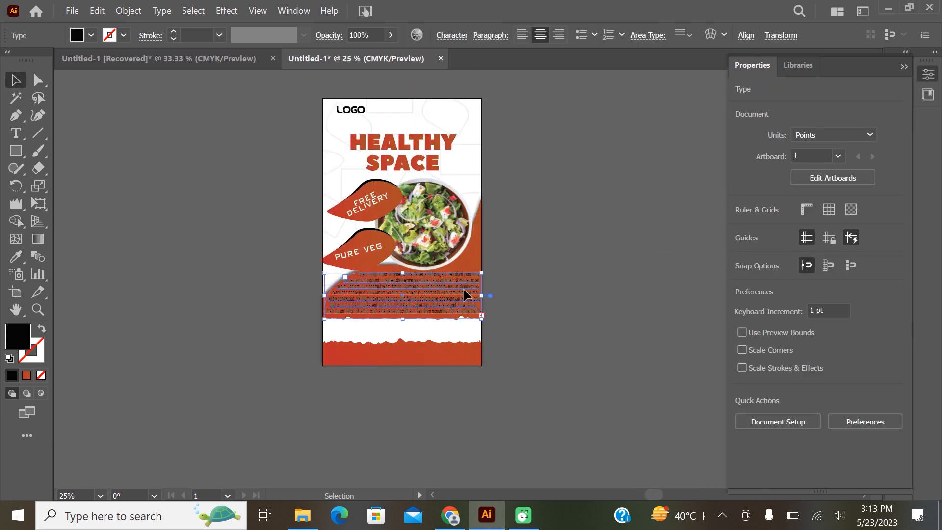
double_click(407, 293)
key("ctrl+a")
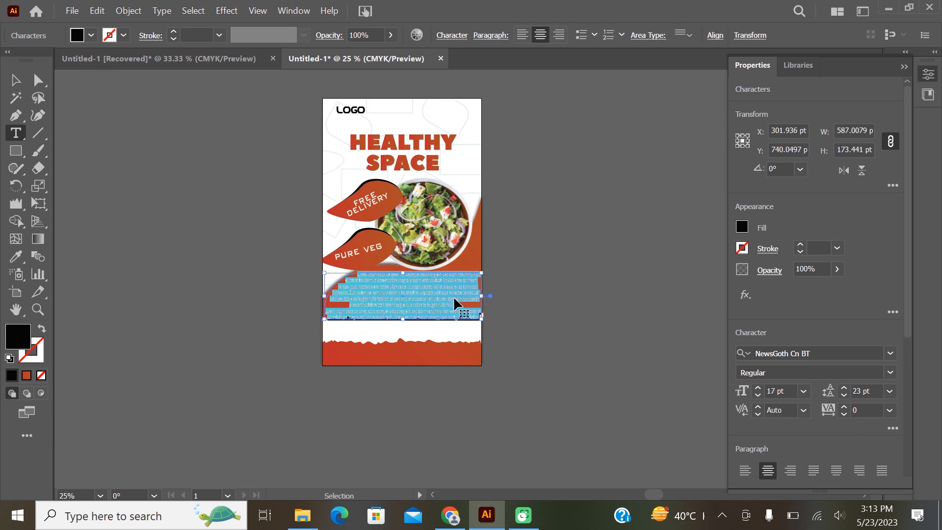
left_click(92, 36)
left_click(27, 59)
left_click(489, 338)
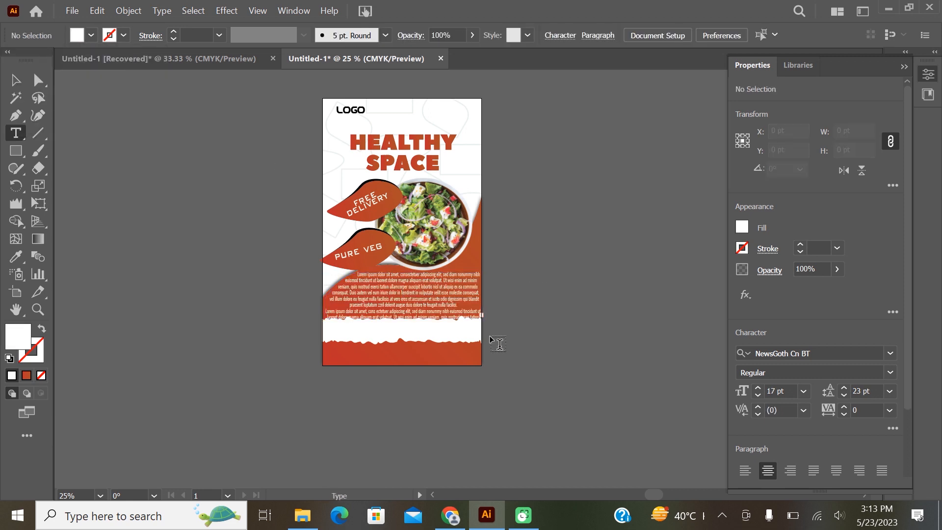
Step: Move the torn white strip slightly down so it clears the last line of body text
left_click(16, 80)
left_click_drag(403, 336, 403, 344)
left_click(538, 314)
Step: Create a text frame about 682 by 248 pt beside the artboard with ORDER NOW at 25 pt above a contact phone number
left_click(16, 133)
left_click_drag(515, 134, 697, 200)
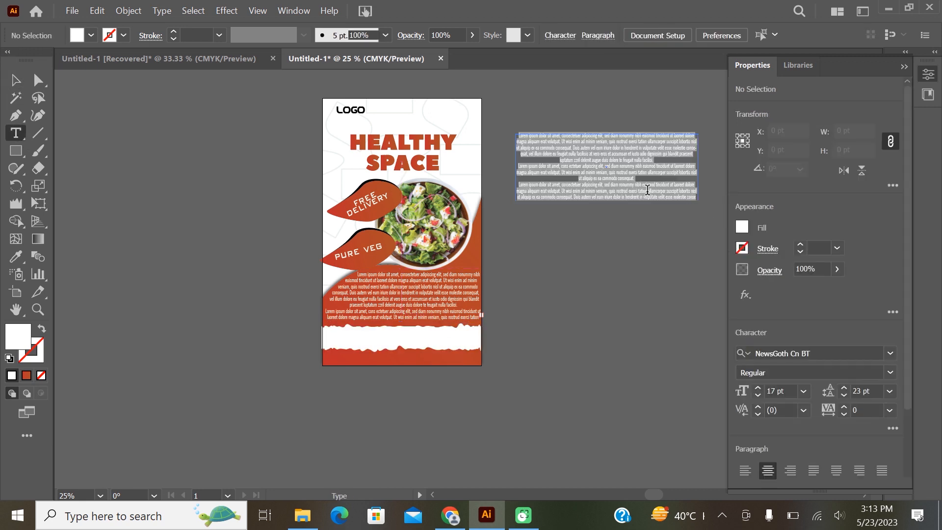
type("FREE")
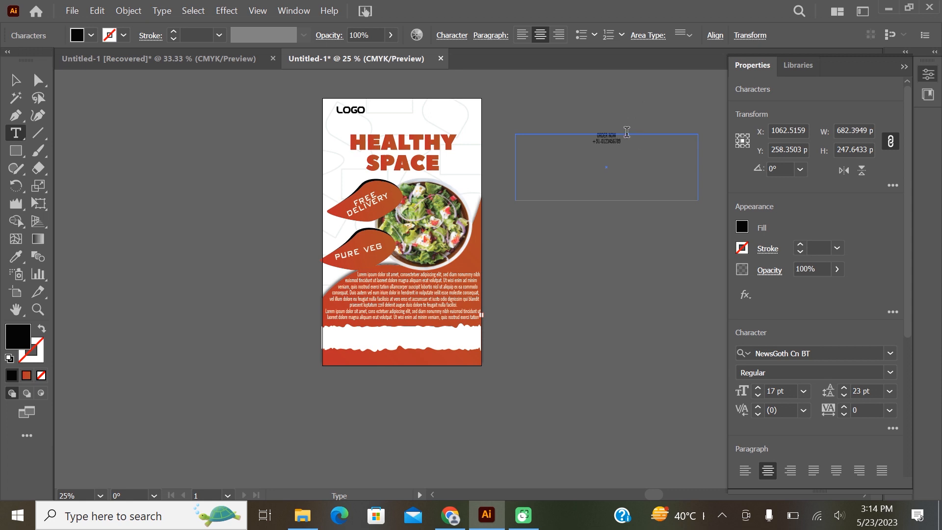
scroll(785, 392, "up", 4)
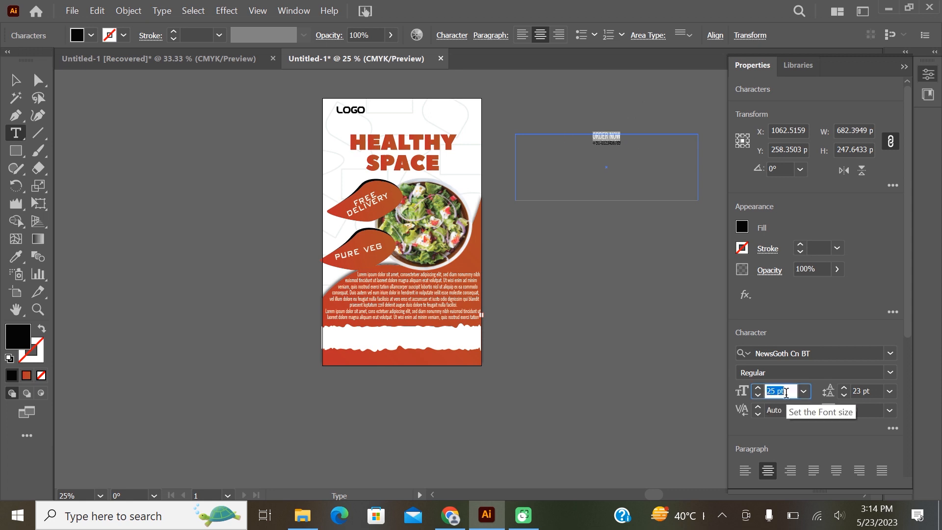
Step: Place the ORDER NOW and phone number text at the left end of the torn white strip
left_click(631, 138)
key("ctrl+a")
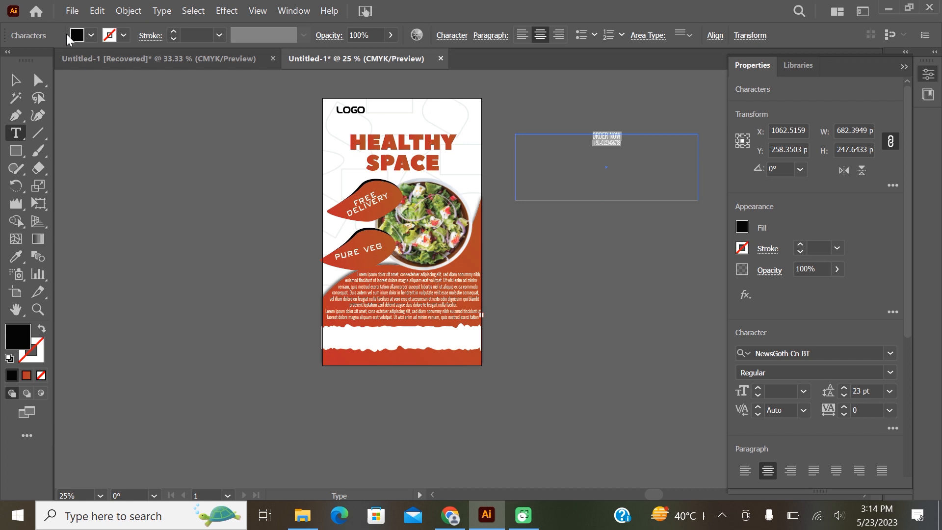
key("Escape")
left_click_drag(516, 172, 662, 154)
left_click_drag(680, 200, 355, 333)
left_click(528, 336)
key("ctrl+equal")
key("ctrl+minus")
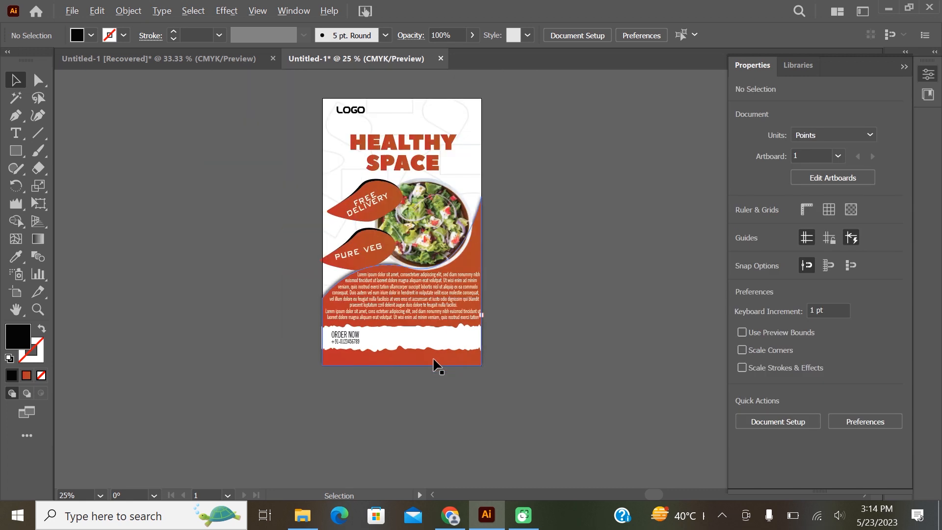
key("t")
left_click_drag(507, 126, 726, 235)
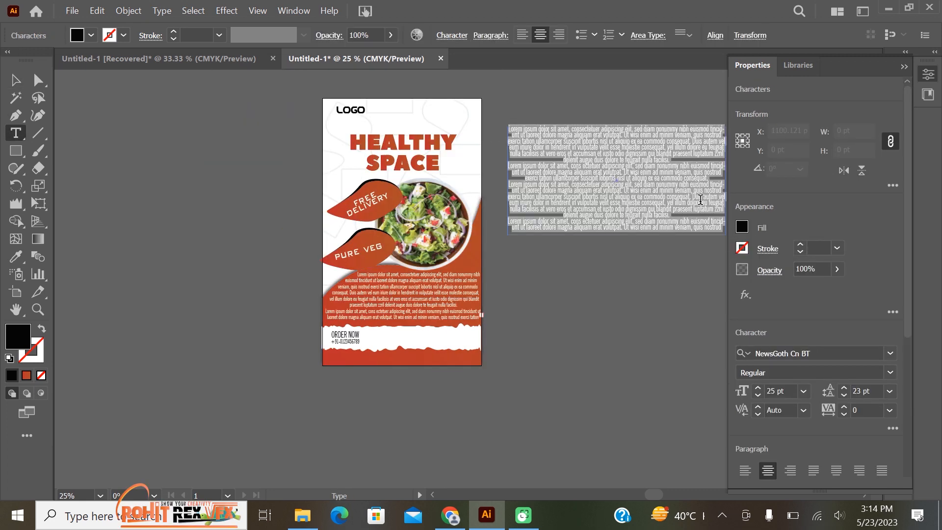
type("WWW.MYWEBSITE.COM")
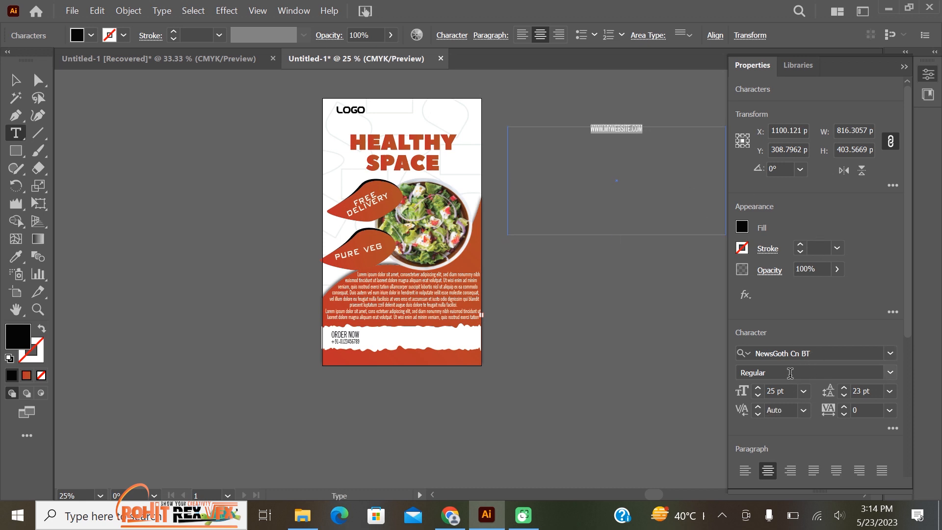
Step: Set the website text to 46 pt and place it on the white strip beside the order text
scroll(788, 389, "up", 20)
type("46")
left_click(16, 79)
left_click_drag(615, 131, 421, 334)
left_click(600, 317)
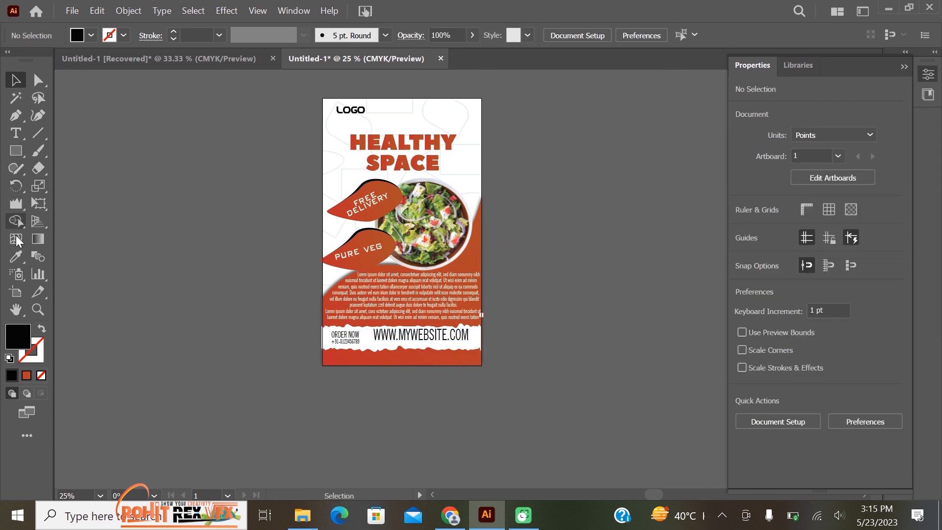
left_click(16, 151)
mouse_move(516, 91)
left_mouse_down()
mouse_move(423, 155)
mouse_move(440, 135)
left_mouse_up()
key("ctrl+z")
Step: Draw a black ellipse about 312 by 216 pt overlapping the artboard's upper-right corner
left_click_drag(16, 151, 59, 185)
left_click_drag(507, 92, 445, 133)
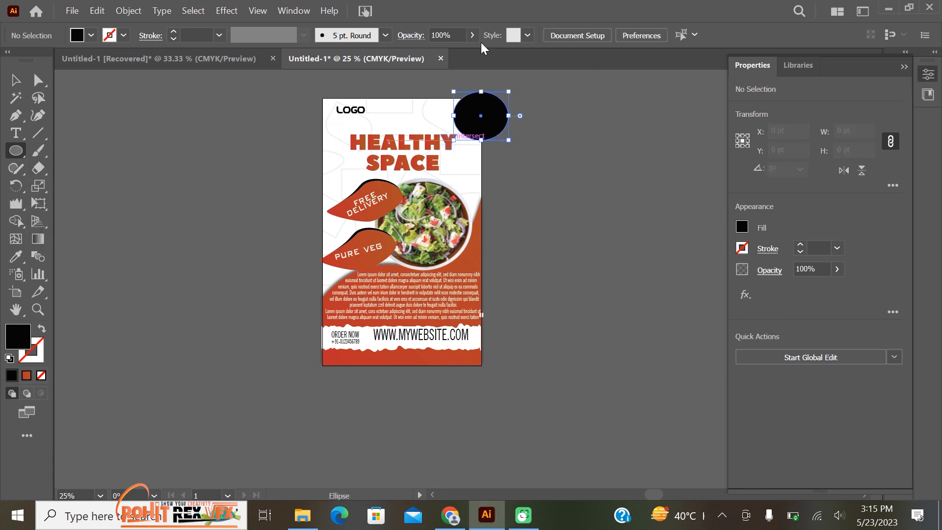
left_click_drag(454, 92, 425, 82)
left_click(16, 80)
left_click_drag(475, 117, 484, 106)
scroll(517, 149, "down", 1)
scroll(518, 148, "up", 2)
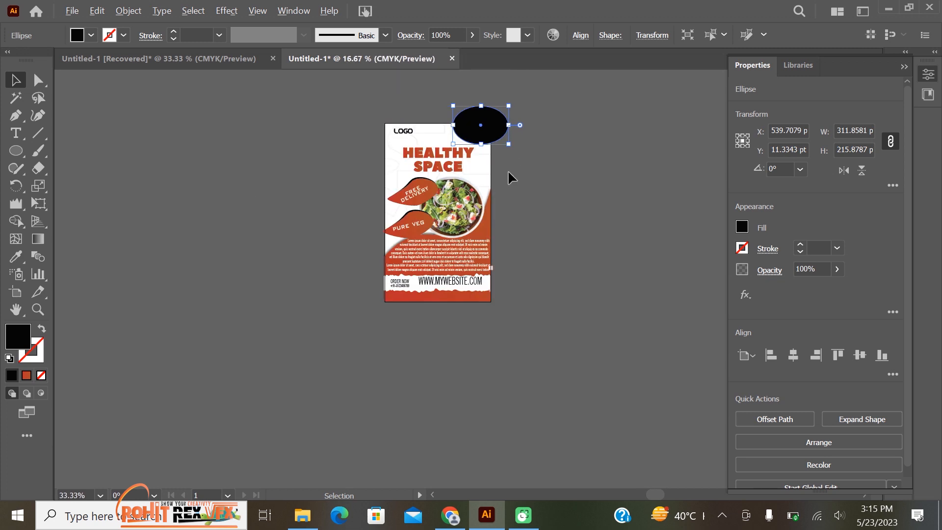
Step: Draw a black rectangle about 552 by 138 pt over the ellipse's part above the artboard and select both shapes
scroll(515, 184, "up", 2)
scroll(522, 196, "up", 4)
left_click_drag(16, 151, 74, 152)
left_click_drag(603, 176, 210, 273)
left_click(14, 80)
left_click(430, 294)
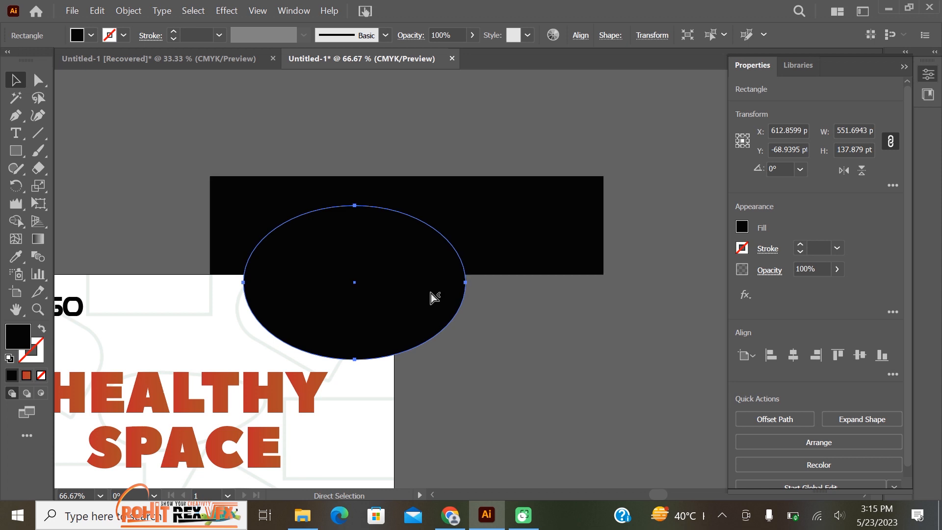
left_click(506, 211)
left_click(344, 318, "shift")
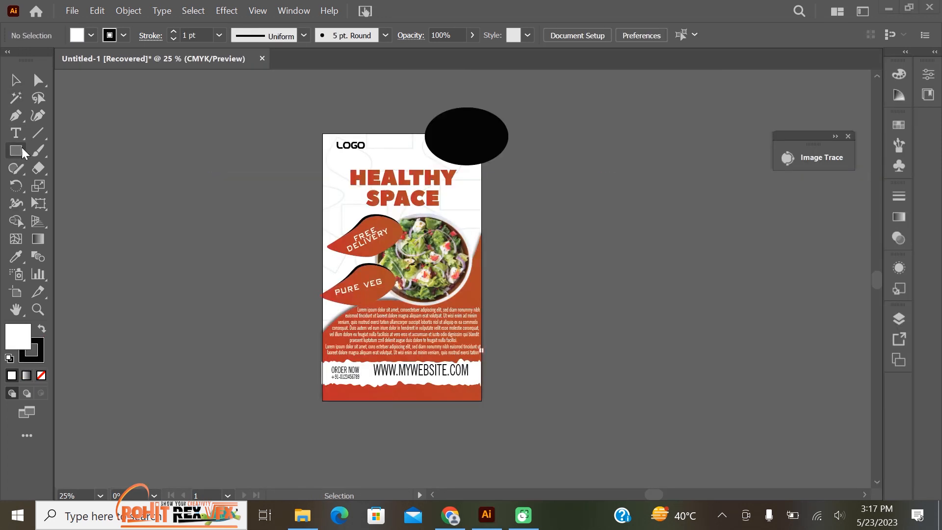
Step: Draw a white rectangle covering the ellipse's part above the artboard's top edge and select both shapes
left_click(19, 152)
scroll(496, 138, "up", 4)
scroll(496, 138, "up", 2)
left_click_drag(642, 124, 192, 260)
left_click(542, 277, "shift")
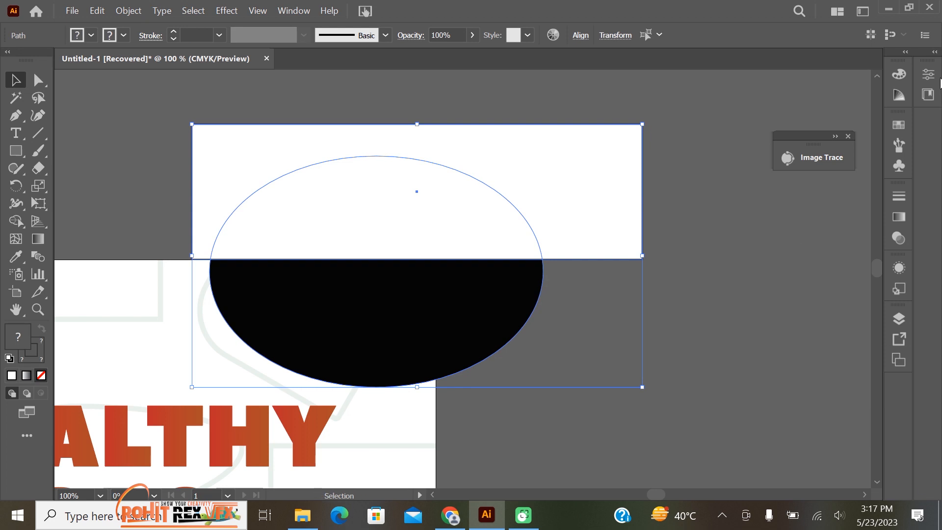
Step: Subtract the rectangle from the ellipse so the shape ends at the artboard's top edge
left_click(929, 76)
left_click(744, 417)
key("ctrl+z")
left_click(893, 428)
left_click(773, 368)
left_click(715, 288)
Step: Draw a rectangle beyond the artboard's right edge and subtract it from the black shape to trim the overhang
left_click(14, 151)
mouse_move(640, 197)
left_mouse_down()
mouse_move(454, 481)
mouse_move(436, 481)
left_mouse_up()
left_click(14, 81)
left_click(325, 284, "shift")
left_click(892, 428)
left_click(772, 369)
left_click(480, 278)
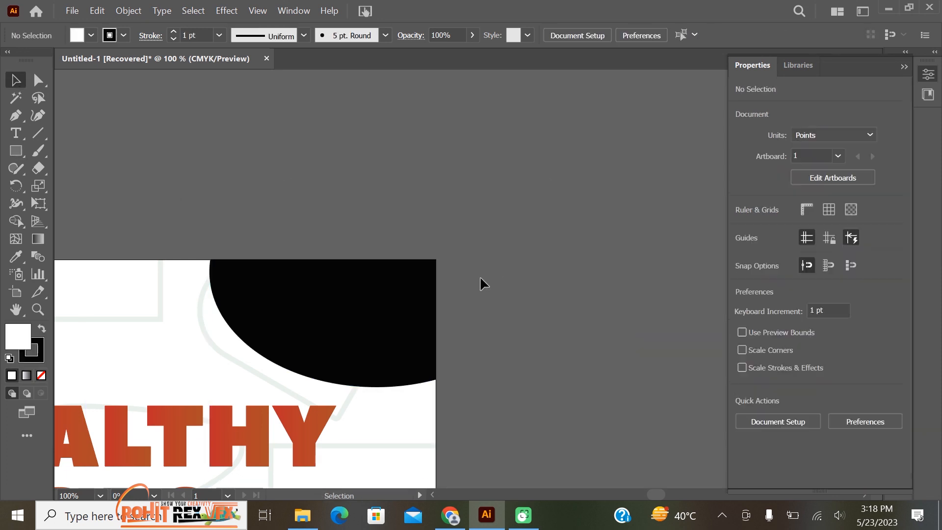
Step: Fill the trimmed corner shape with the red-orange gradient sampled from the FREE DELIVERY label
scroll(483, 277, "down", 5)
scroll(499, 305, "up", 2)
left_click(412, 270)
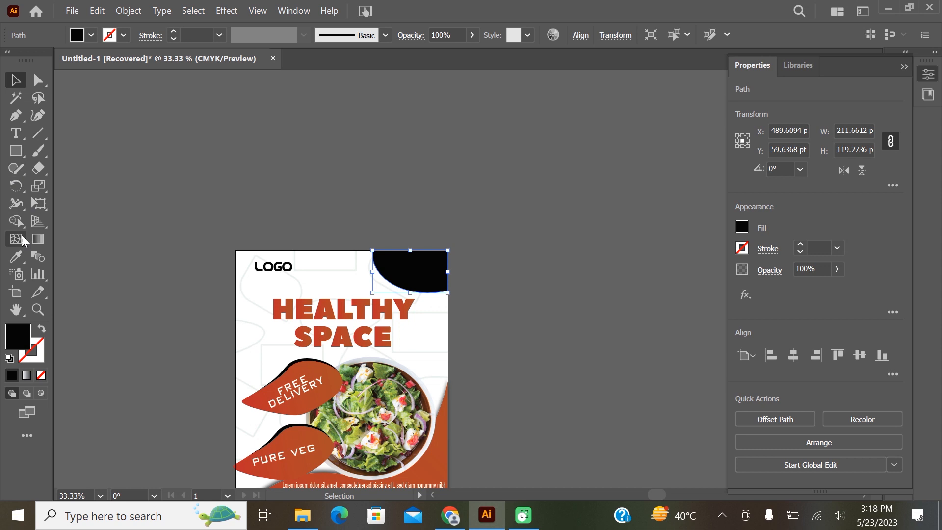
left_click(473, 384)
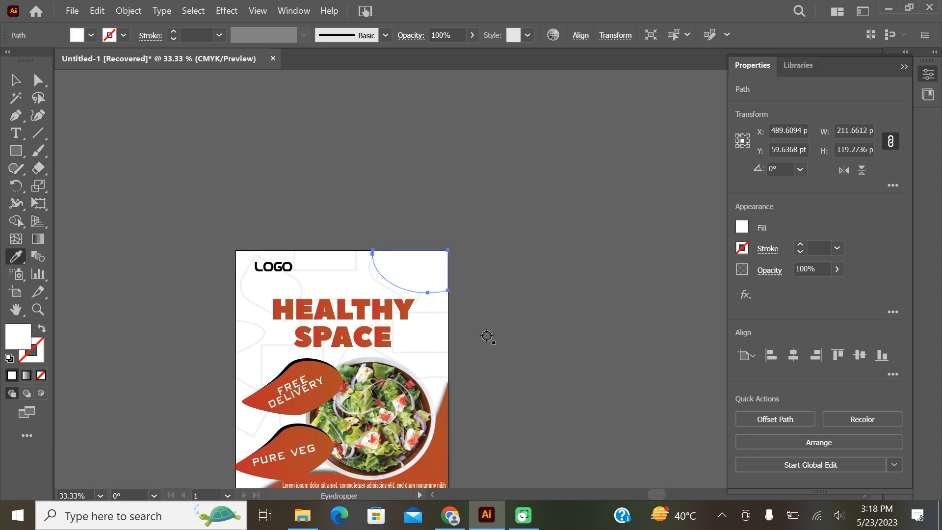
left_click(317, 404)
scroll(412, 229, "down", 2)
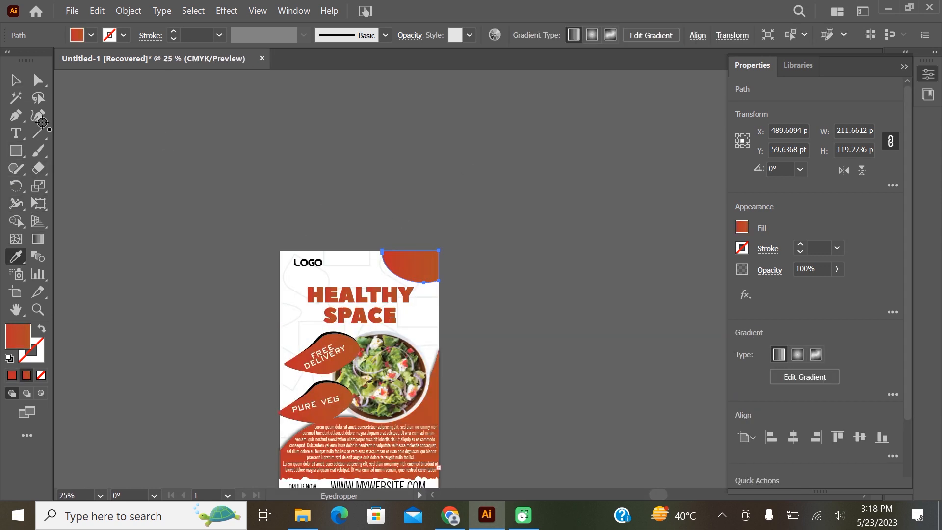
left_click(355, 120)
scroll(500, 187, "down", 2)
scroll(538, 217, "up", 1)
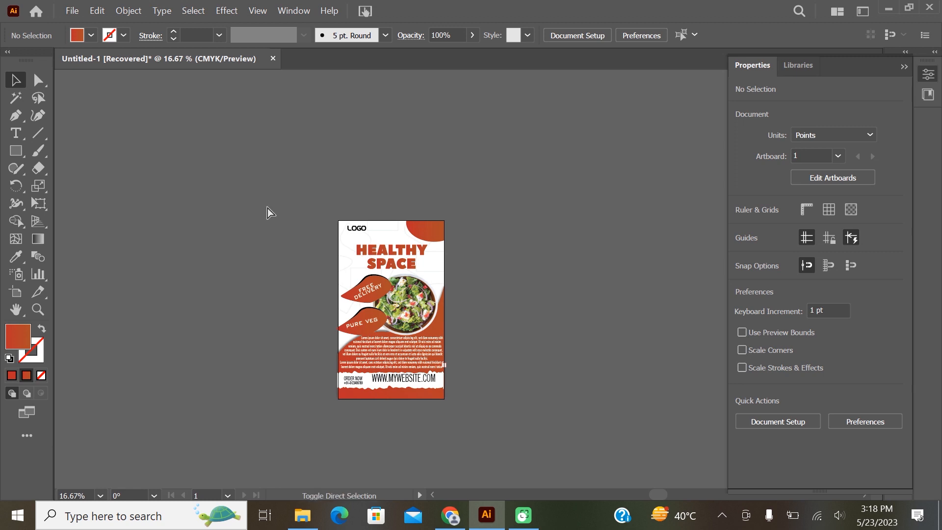
Step: Place the lettuce image pngwing.com (35) from Downloads beside the artboard
key("ctrl+shift+p")
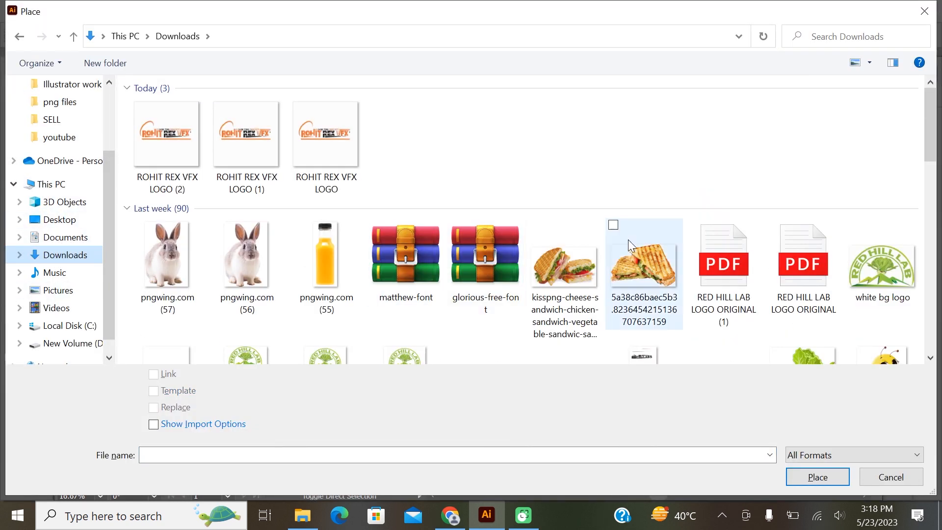
scroll(628, 239, "down", 10)
double_click(322, 313)
left_click(197, 206)
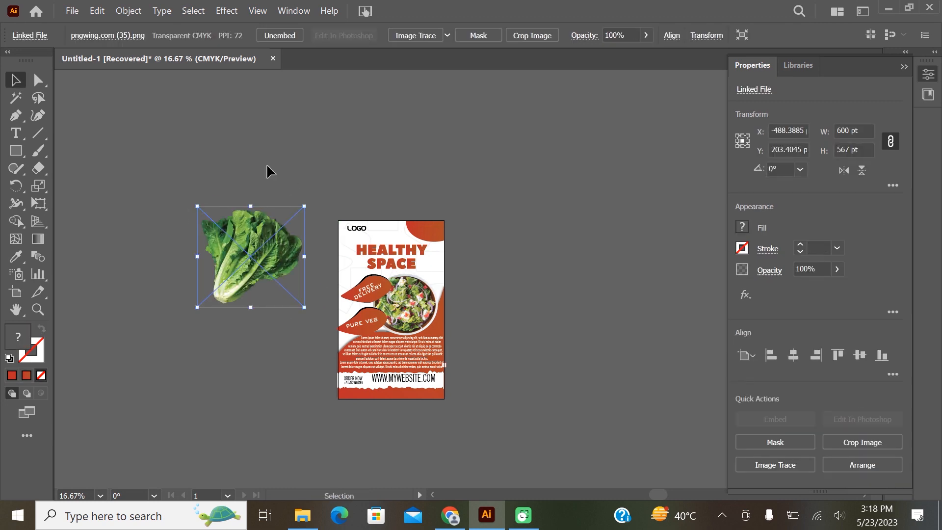
Step: Embed the lettuce image, scaled and rotated about 138°, across the artboard's right edge above the salad bowl, and save the document as 012.ai
scroll(294, 267, "up", 2)
scroll(294, 267, "down", 1)
left_click_drag(218, 372, 415, 289)
left_click_drag(298, 293, 543, 252)
left_click_drag(545, 142, 564, 276)
left_click_drag(562, 319, 517, 285)
mouse_move(517, 286)
left_mouse_down()
mouse_move(514, 263)
mouse_move(510, 270)
mouse_move(539, 256)
left_mouse_up()
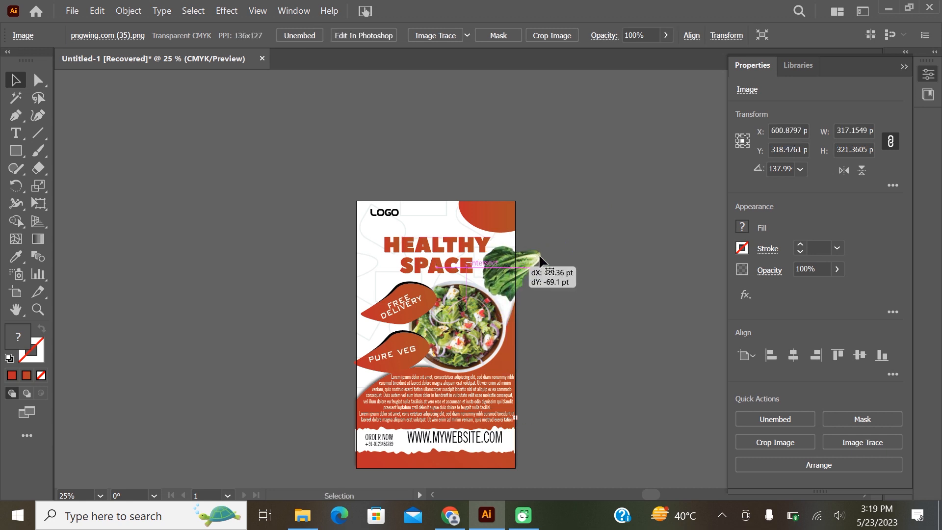
key("ctrl+s")
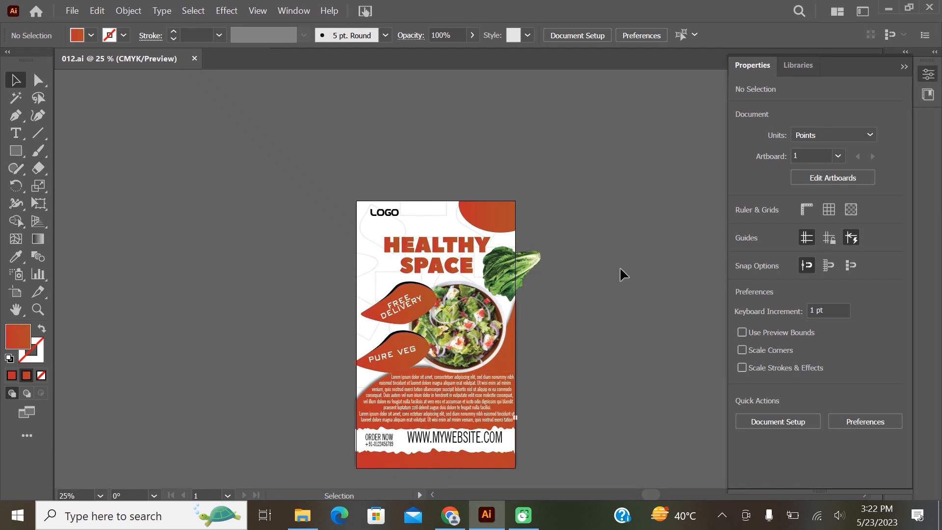
Step: Crop the lettuce image at the artboard's right edge to about 136 pt wide and set its opacity to 56%
left_click(515, 265)
left_click(551, 35)
left_click_drag(542, 269, 526, 262)
left_click(495, 36)
left_click(555, 148)
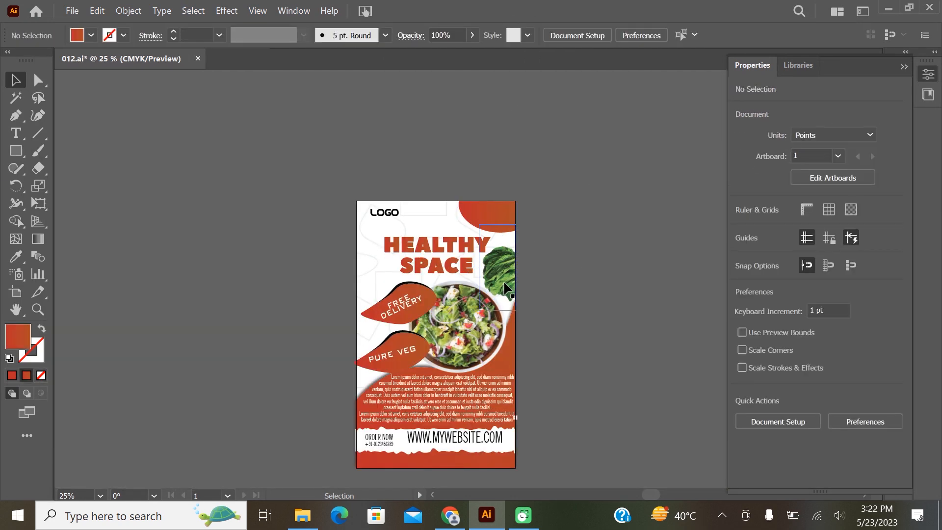
left_click(503, 265)
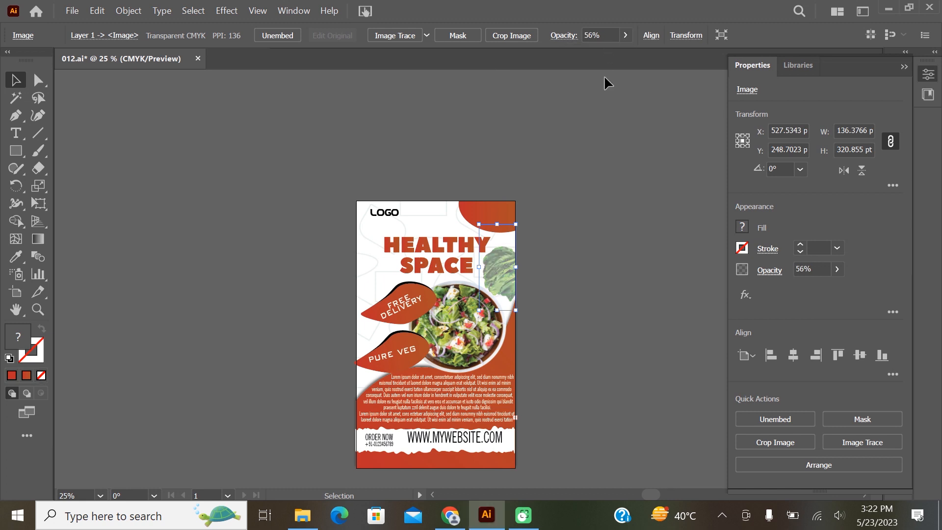
left_click(615, 166)
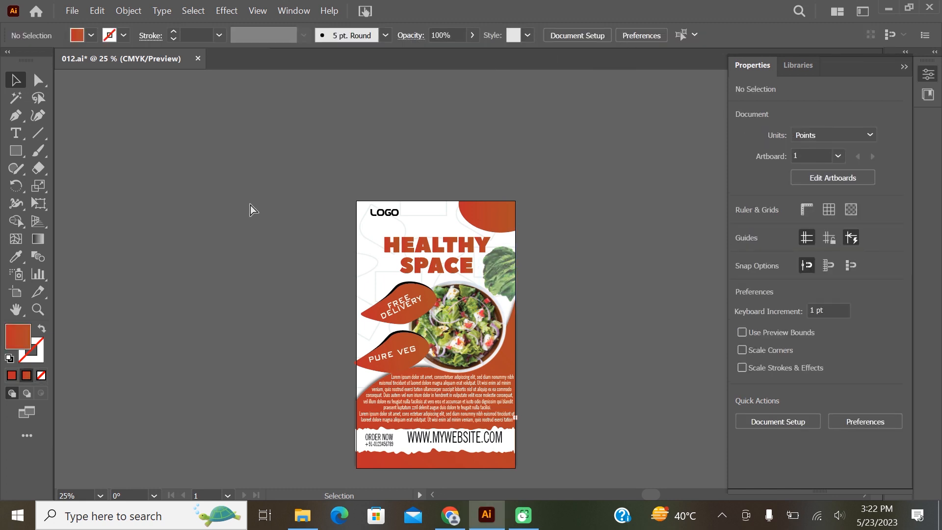
Step: Place the green leaf image pngwing.com (46) from the png files folder beside the artboard
key("ctrl+shift+p")
left_click(64, 343)
double_click(170, 141)
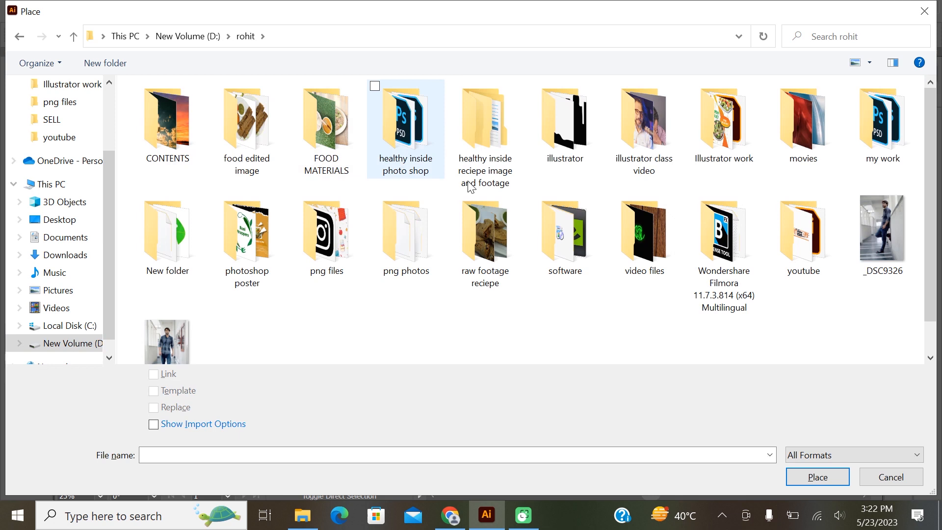
double_click(321, 218)
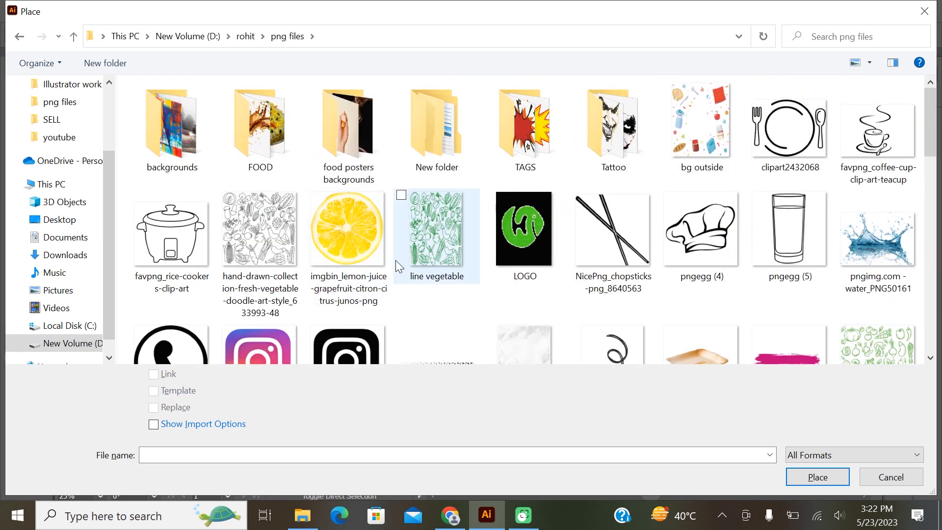
scroll(355, 253, "down", 6)
scroll(367, 245, "up", 2)
scroll(387, 245, "down", 8)
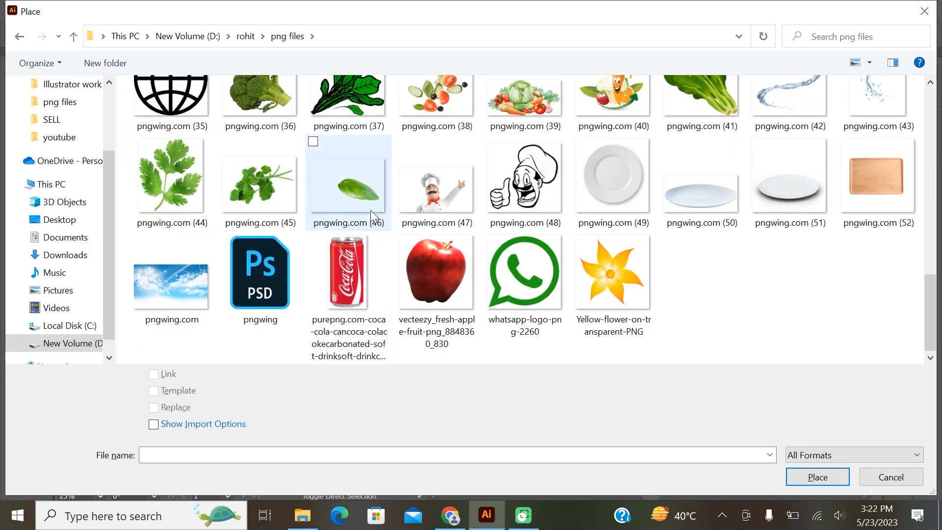
double_click(370, 211)
left_click(255, 183)
Step: Embed the leaf image, scale it to about 180 by 229 pt, and rotate it into the space left of the HEALTHY SPACE heading
left_click(276, 36)
left_click_drag(647, 183, 363, 360)
mouse_move(250, 354)
left_mouse_down()
mouse_move(296, 365)
mouse_move(355, 249)
left_mouse_up()
left_click_drag(283, 256, 313, 268)
left_click_drag(381, 261, 377, 265)
left_click_drag(372, 199, 371, 269)
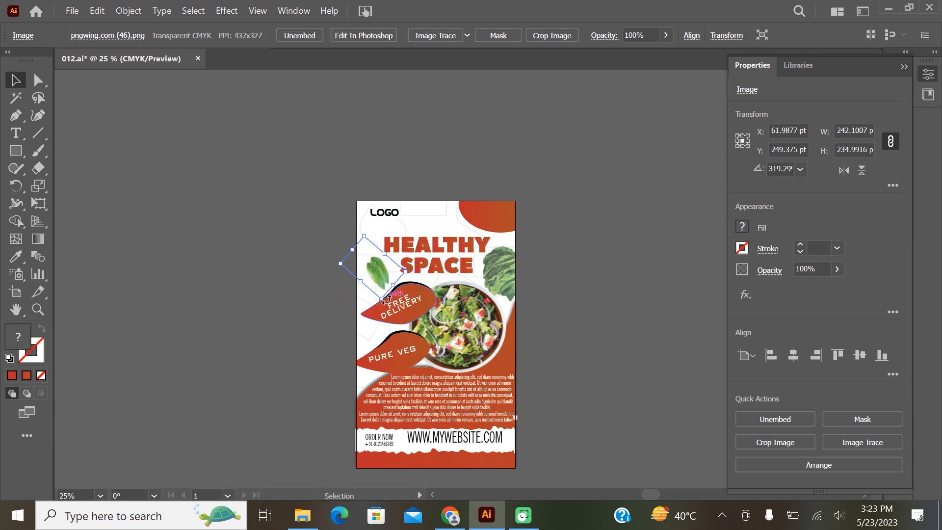
left_click(620, 233)
Step: Select both overlapping green leaf images next to the HEALTHY SPACE heading and group them
left_click(379, 270)
scroll(379, 269, "up", 5)
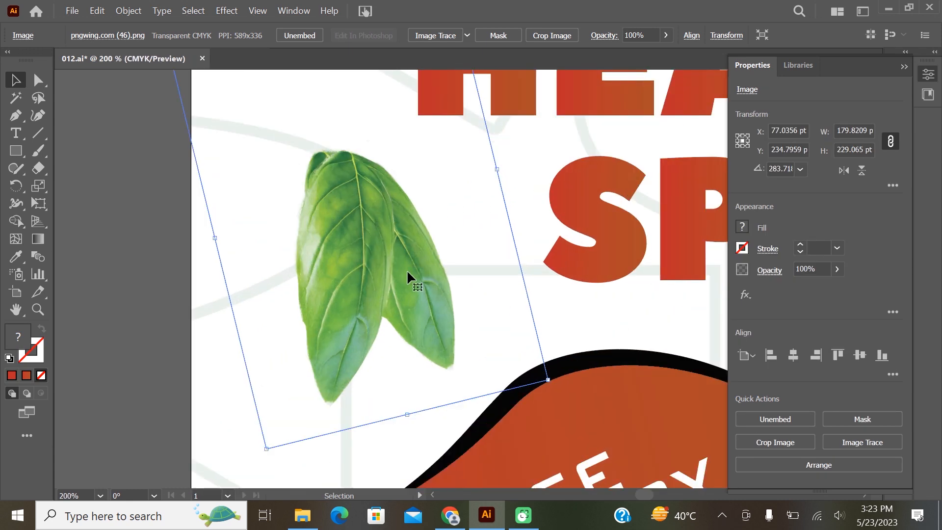
left_click(167, 233)
left_click(335, 249)
left_click(928, 74)
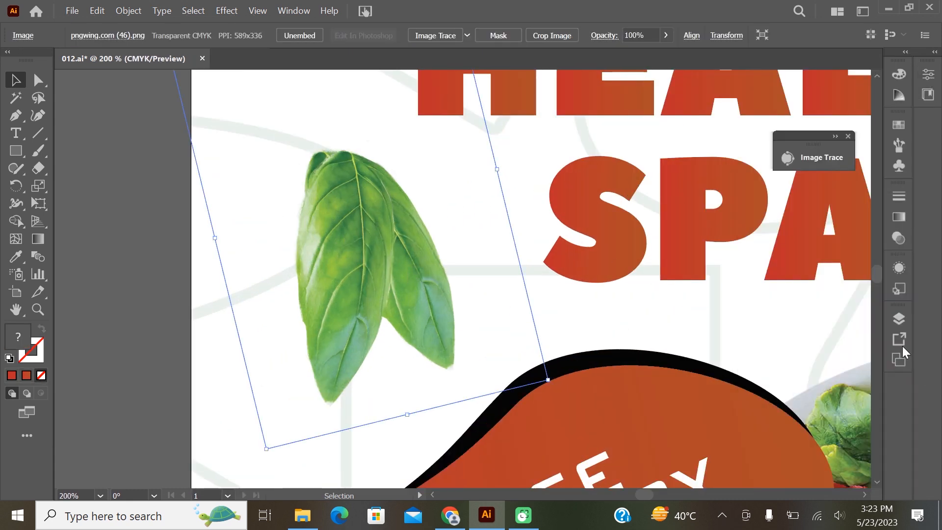
left_click(898, 318)
left_click(850, 366, "shift")
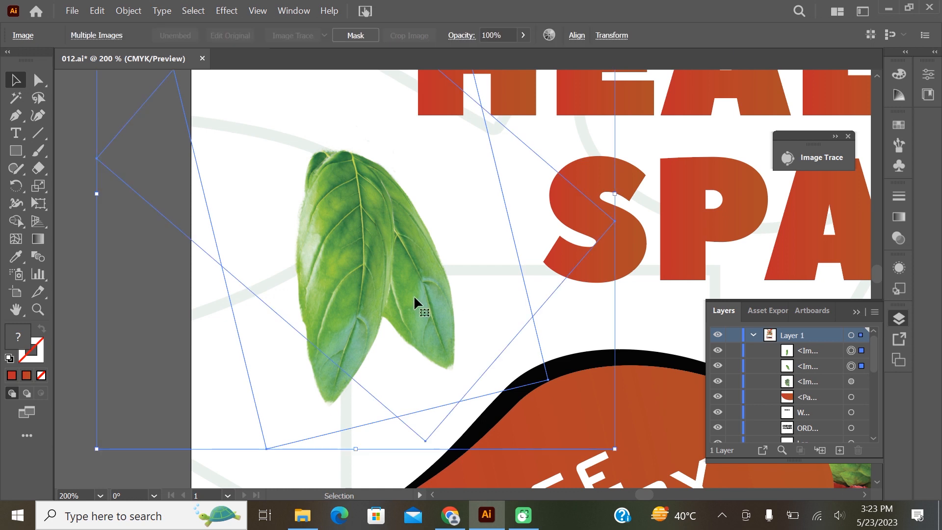
key("ctrl+g")
scroll(745, 180, "down", 4)
left_click(545, 179)
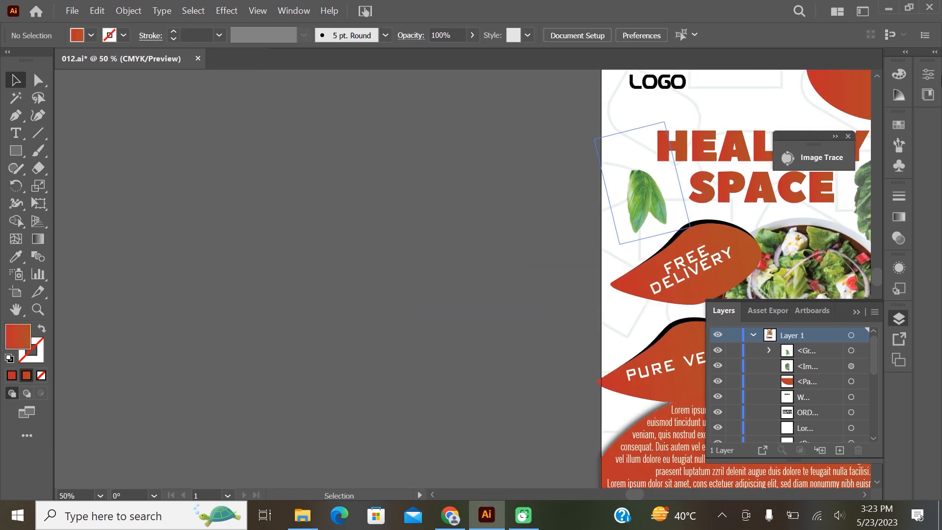
Step: Apply a Photoshop Blur effect to the grouped green leaves
left_click(613, 156)
left_click(927, 75)
left_click(927, 75)
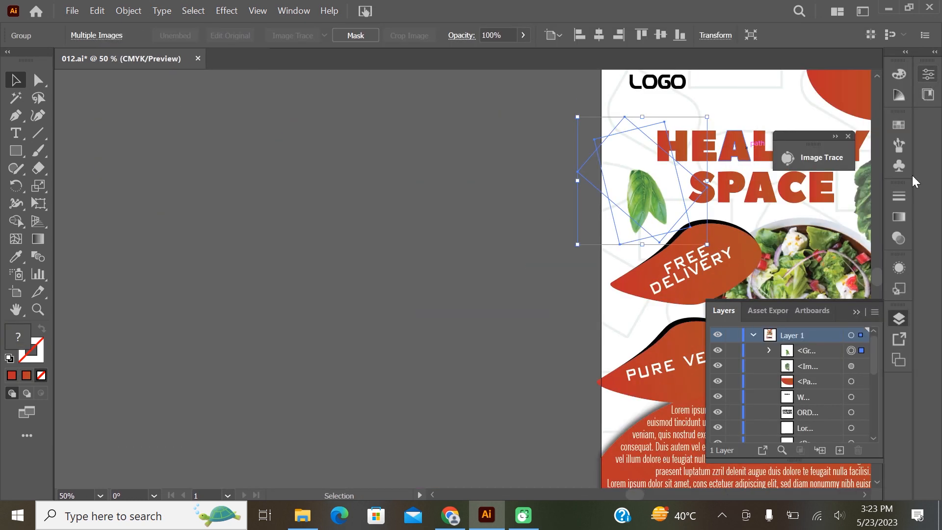
left_click(899, 268)
left_click(757, 368)
mouse_move(804, 152)
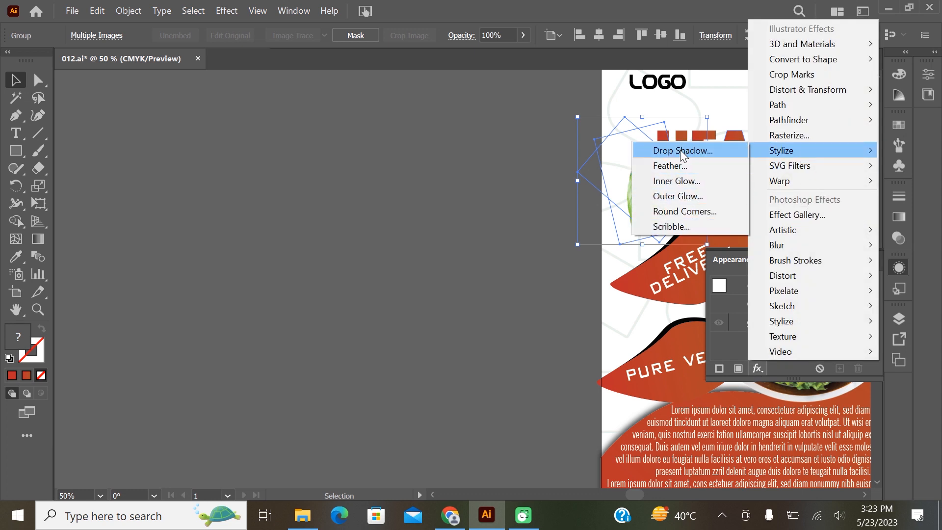
mouse_move(839, 245)
left_click(721, 249)
left_click(761, 332)
left_click(423, 229)
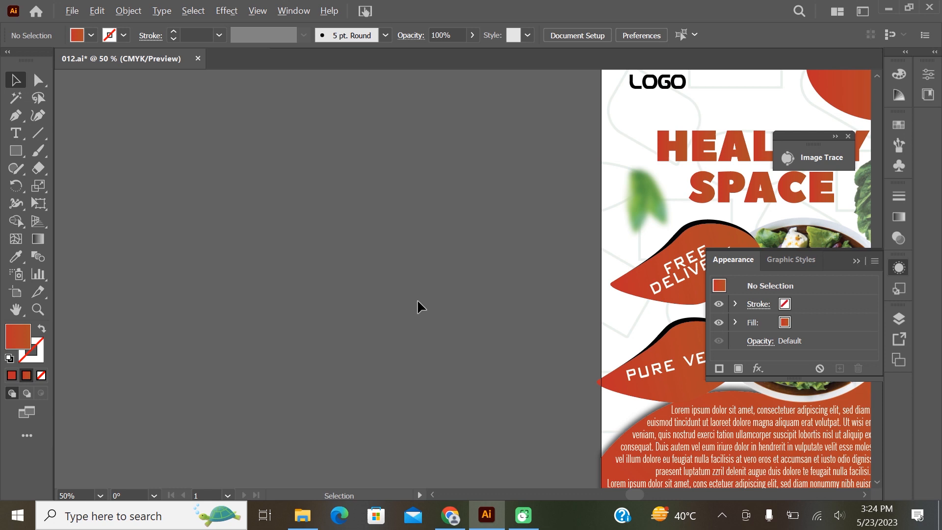
Step: Move the HEALTHY SPACE heading slightly up, closer to the LOGO text
key("ctrl+minus")
key("ctrl+minus")
key("ctrl+minus")
scroll(613, 288, "up", 1)
left_click(493, 234)
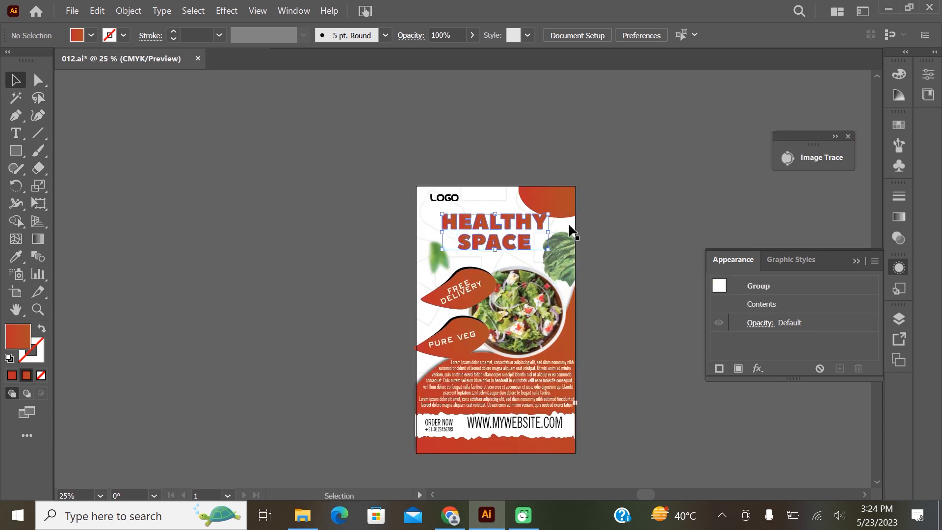
left_click(631, 197)
scroll(631, 197, "up", 1)
scroll(632, 197, "down", 1)
scroll(607, 242, "up", 2)
scroll(605, 247, "up", 2)
Step: Create an area text frame to the right of the artboard reading 100 % and HEALTHY on two lines
left_click(506, 190)
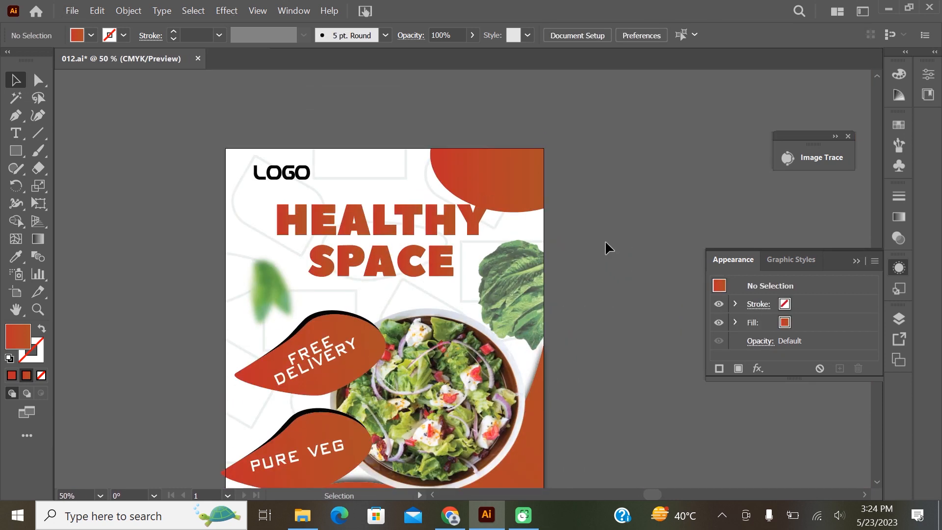
scroll(377, 227, "down", 1)
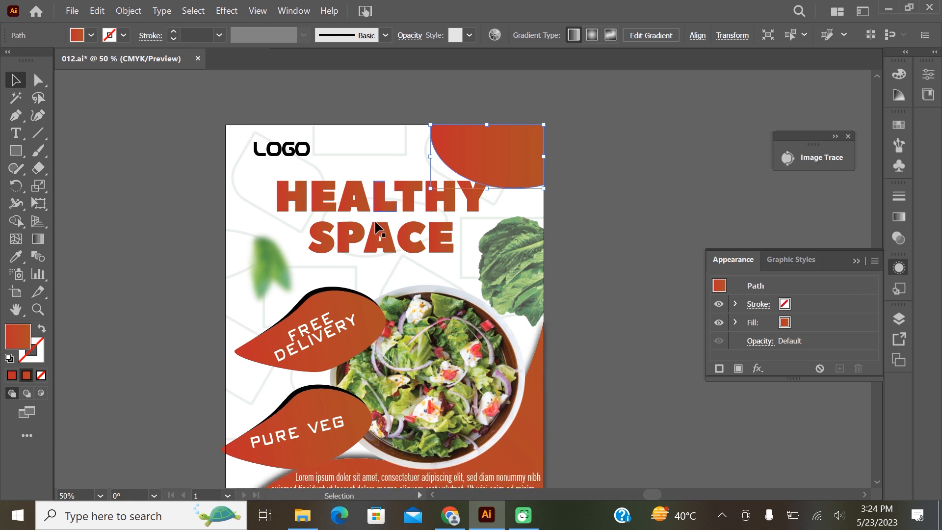
left_click_drag(707, 213, 706, 213)
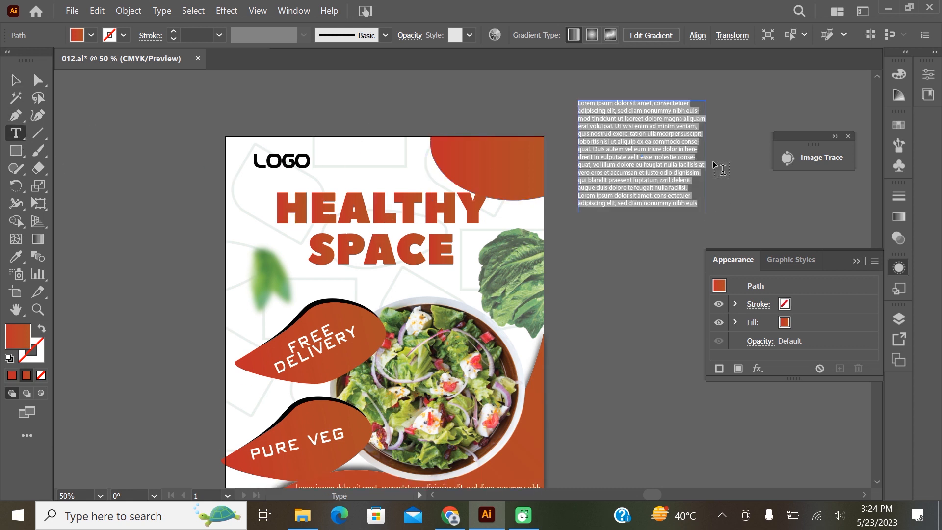
type("100 %")
key("Return")
type("HEALTHYA")
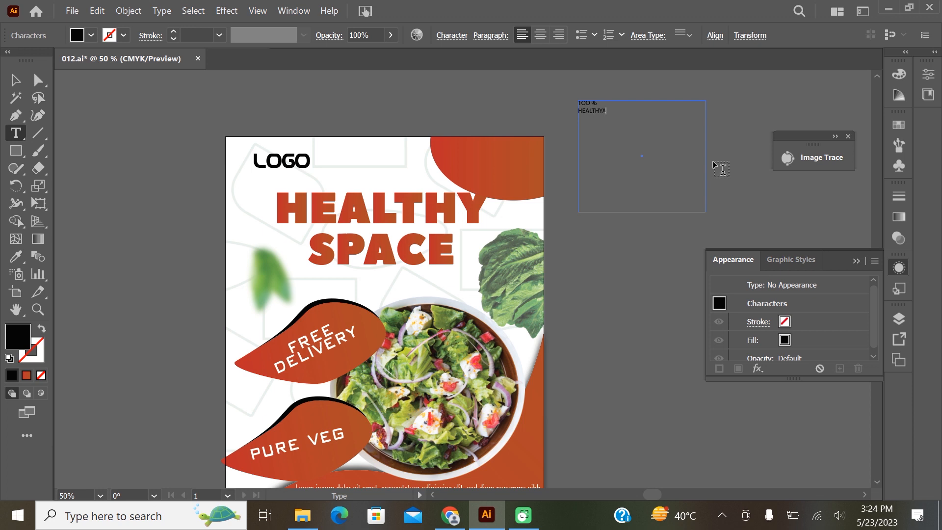
Step: Format the 100 % HEALTHY text in NASDAQER Heavy at 25 pt and shrink its frame to about 161 by 53 pt
key("ctrl+a")
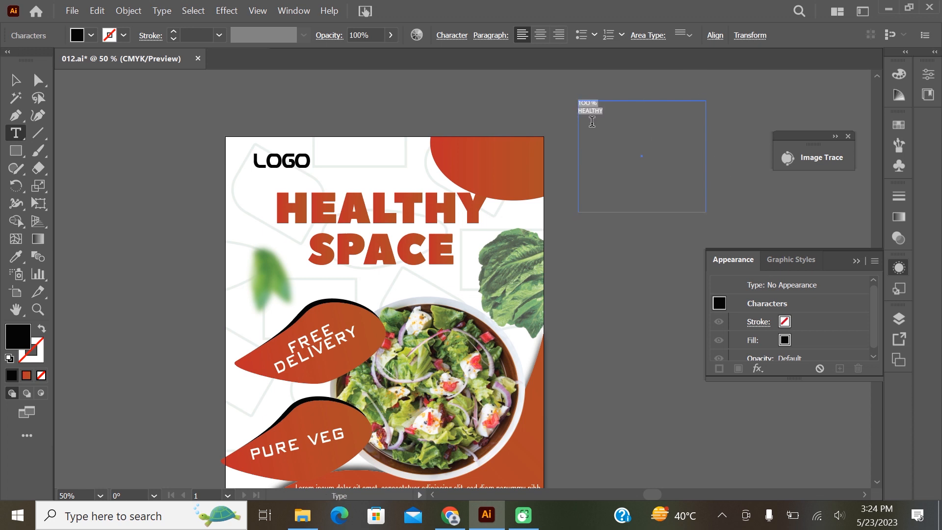
left_click(928, 79)
scroll(784, 390, "up", 18)
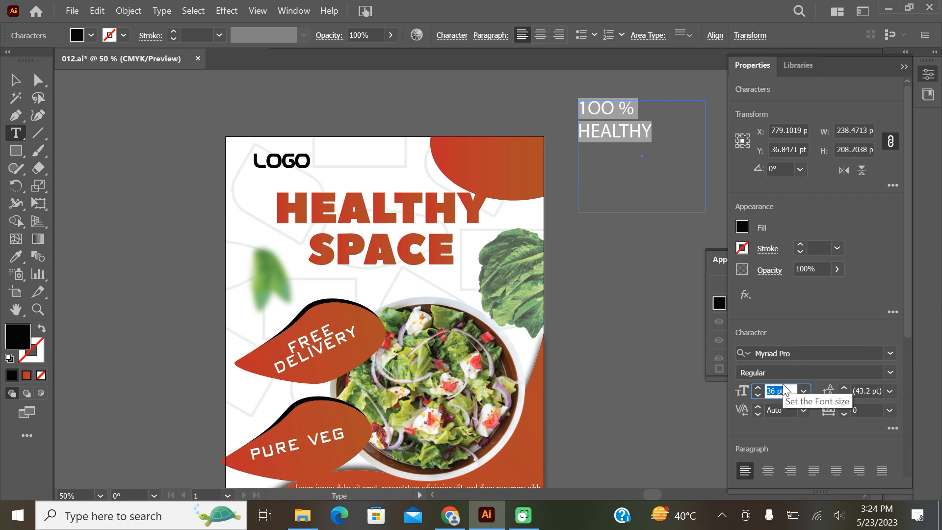
left_click(811, 353)
scroll(810, 354, "down", 10)
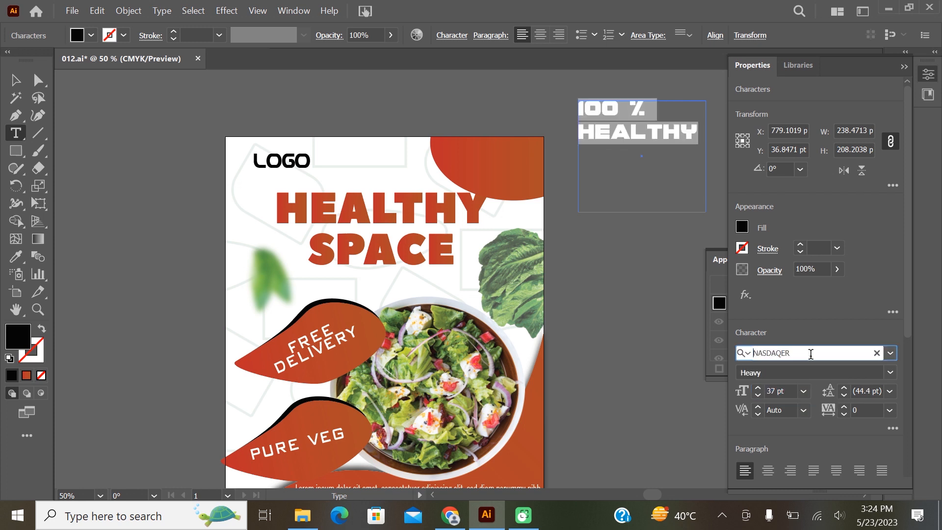
left_click(779, 390)
scroll(780, 391, "down", 12)
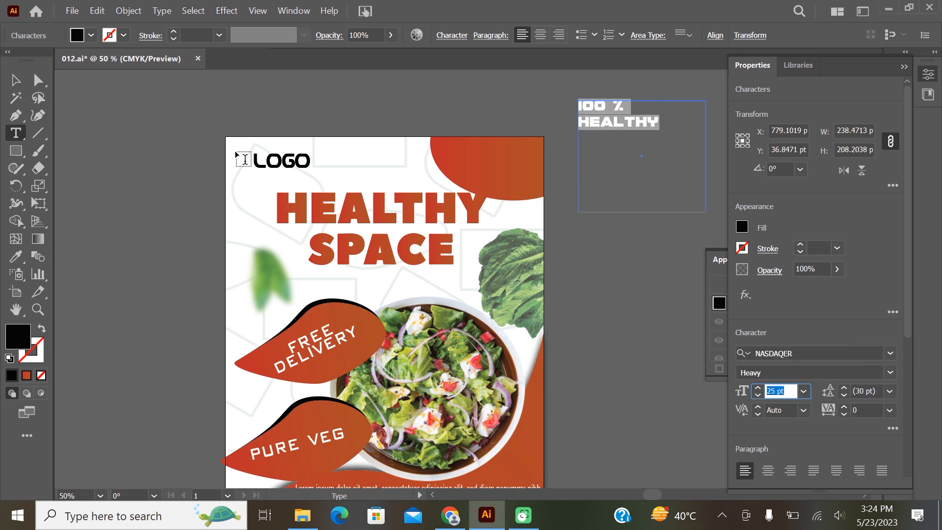
key("Escape")
double_click(620, 214)
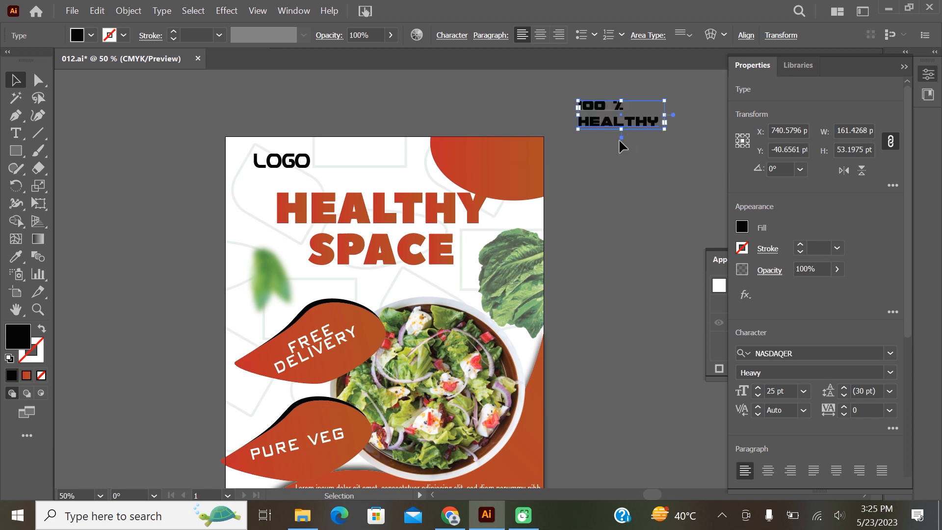
Step: Move the 100 % HEALTHY text onto the red shape in the artboard's upper-right corner and fill it white
left_click_drag(608, 130, 493, 158)
key("t")
left_click(478, 169)
key("ctrl+a")
left_click(743, 229)
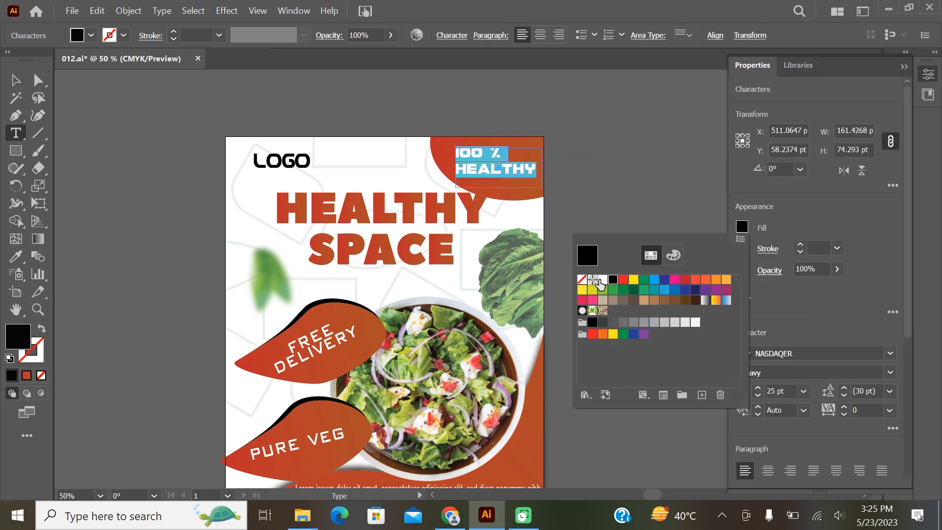
left_click(597, 280)
left_click(13, 82)
left_click(570, 163)
scroll(538, 202, "down", 3)
scroll(545, 225, "up", 4)
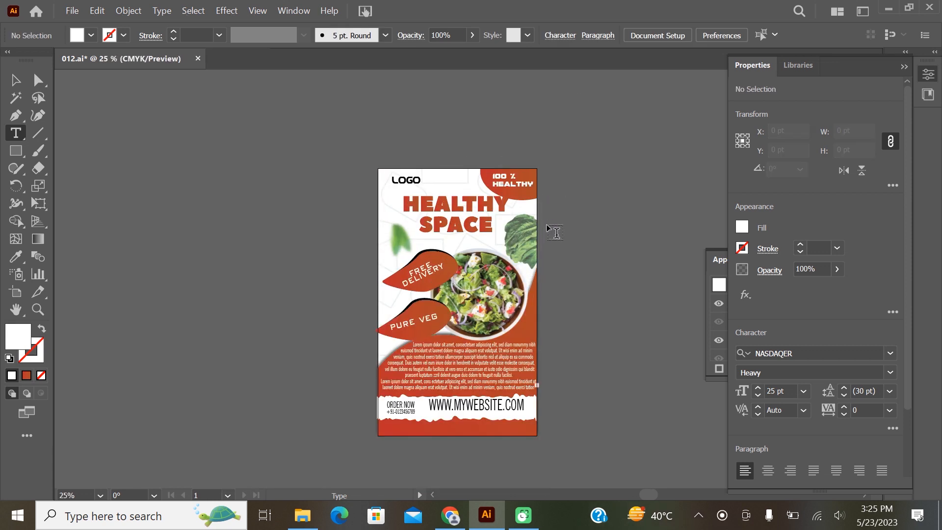